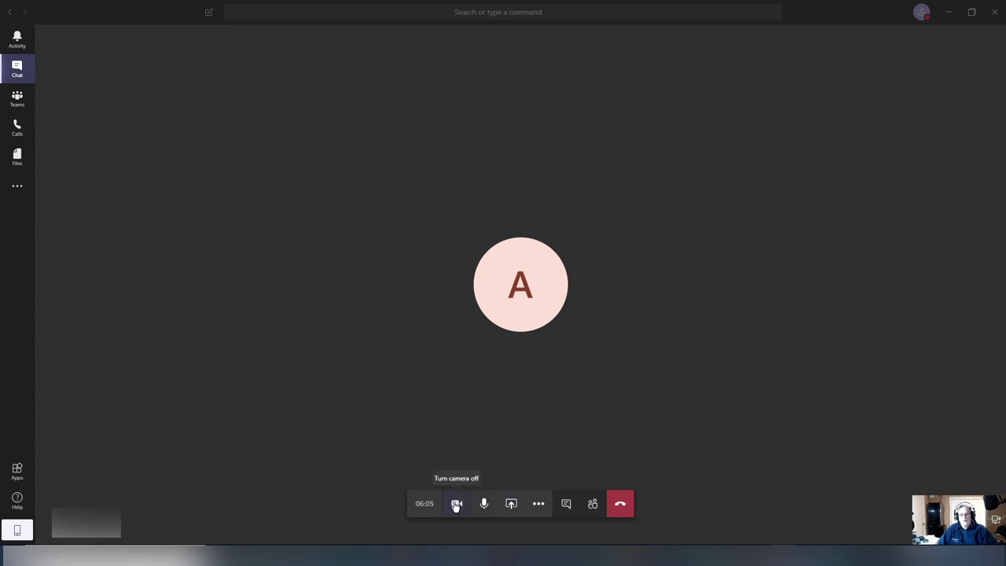
- Look for background effects in the call menu, then run Check for updates from the profile menu
click(538, 505)
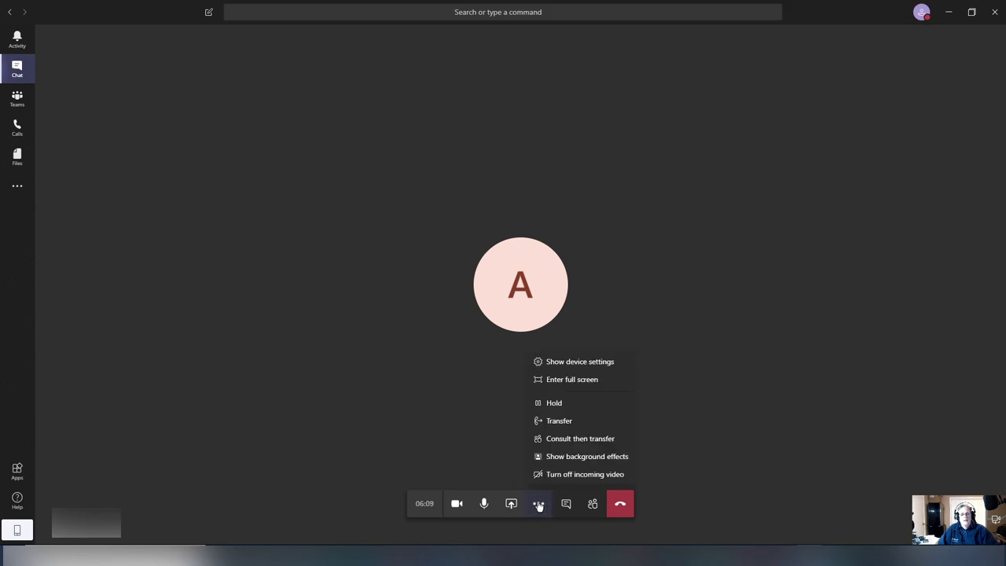
click(572, 460)
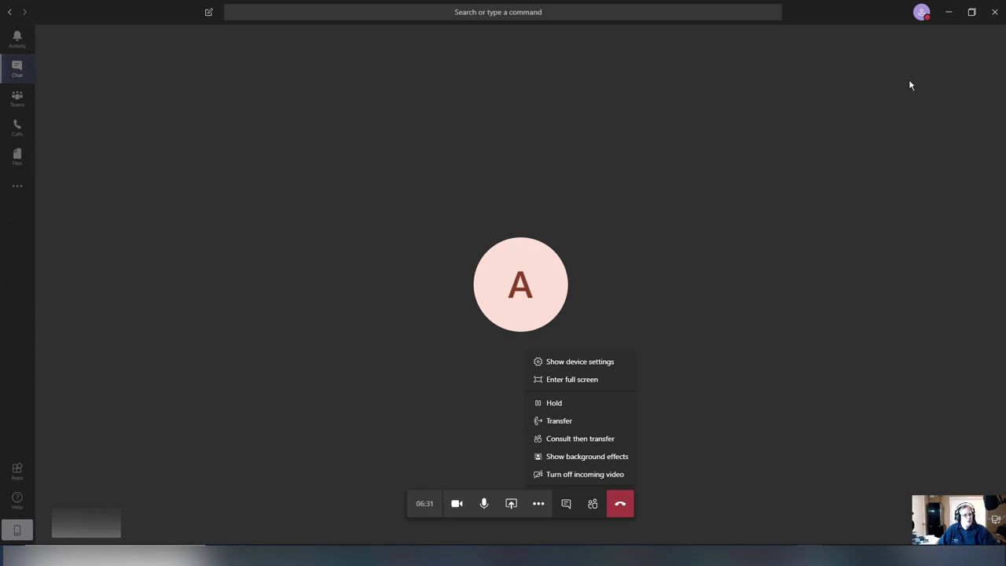
click(922, 12)
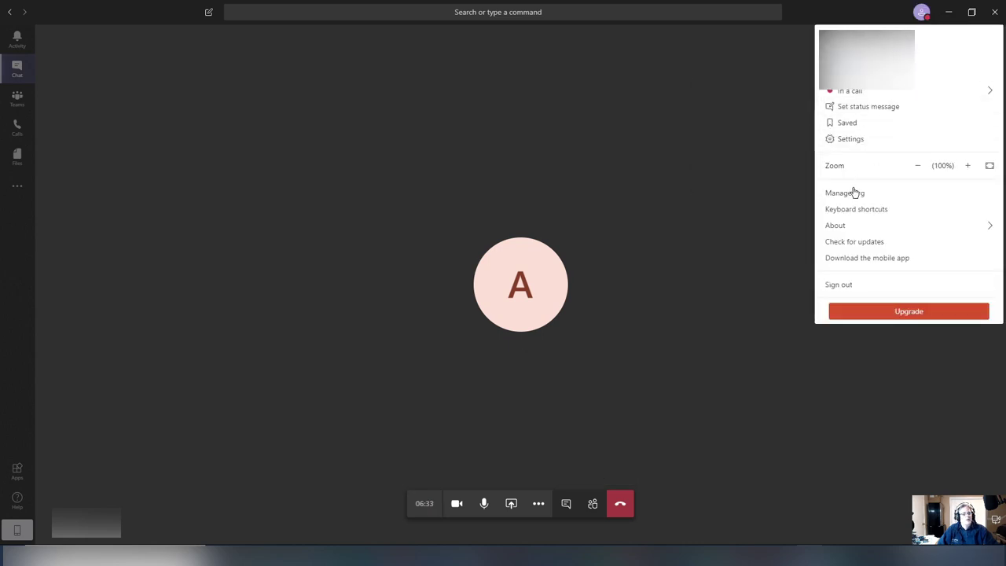
click(868, 243)
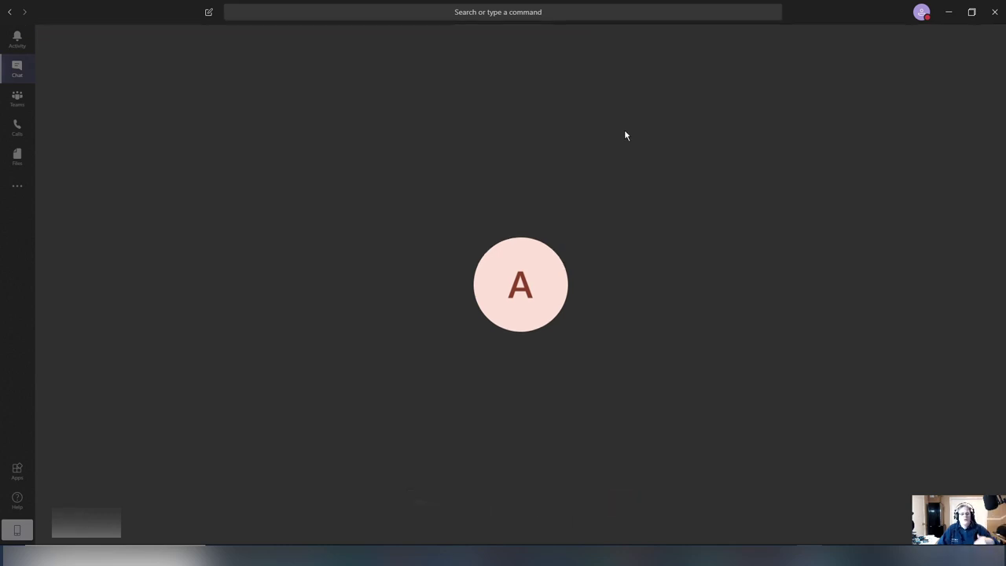
mouse_move(681, 137)
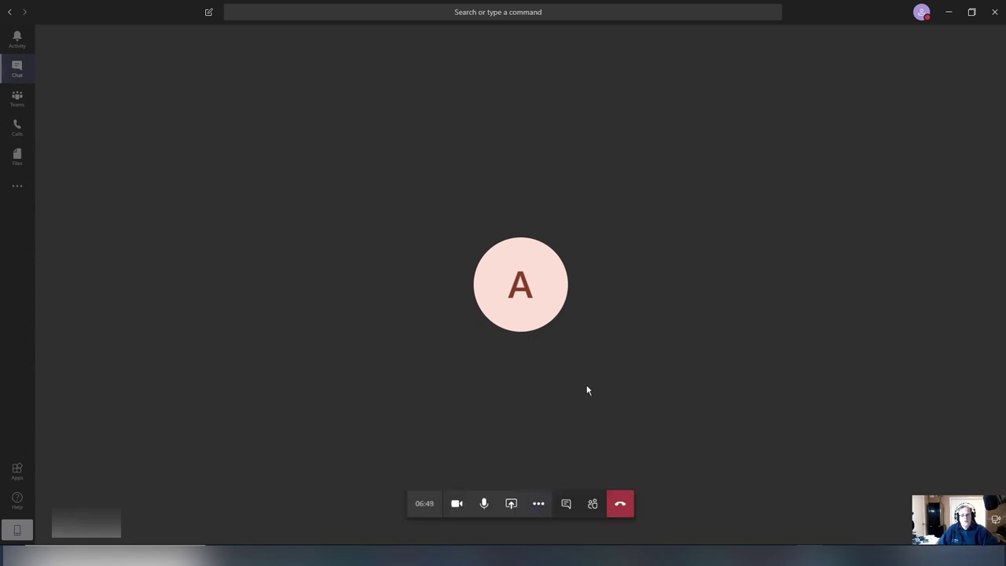
- Look again for background effects in the call menu, then show the Internet Explorer window previews
click(539, 504)
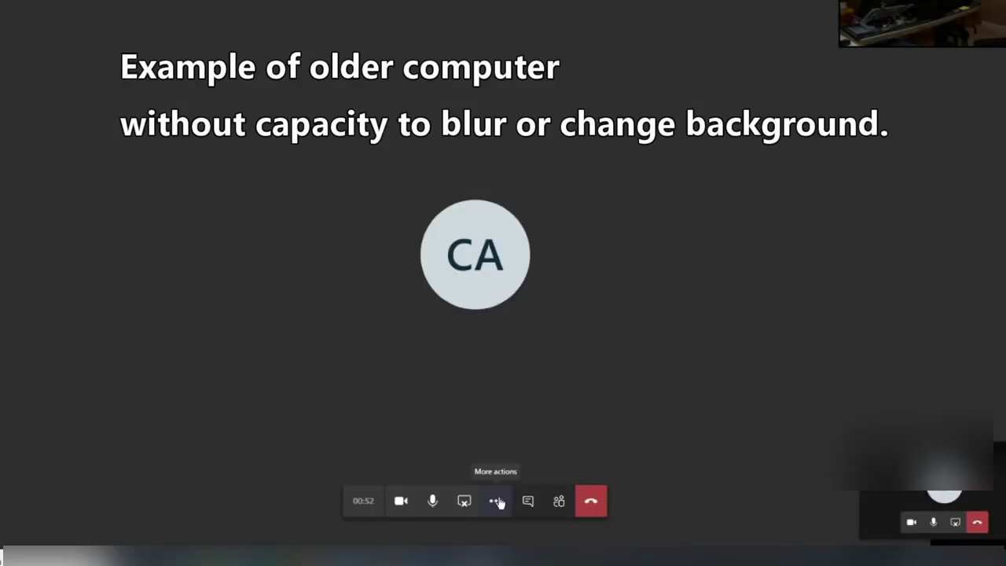
click(497, 501)
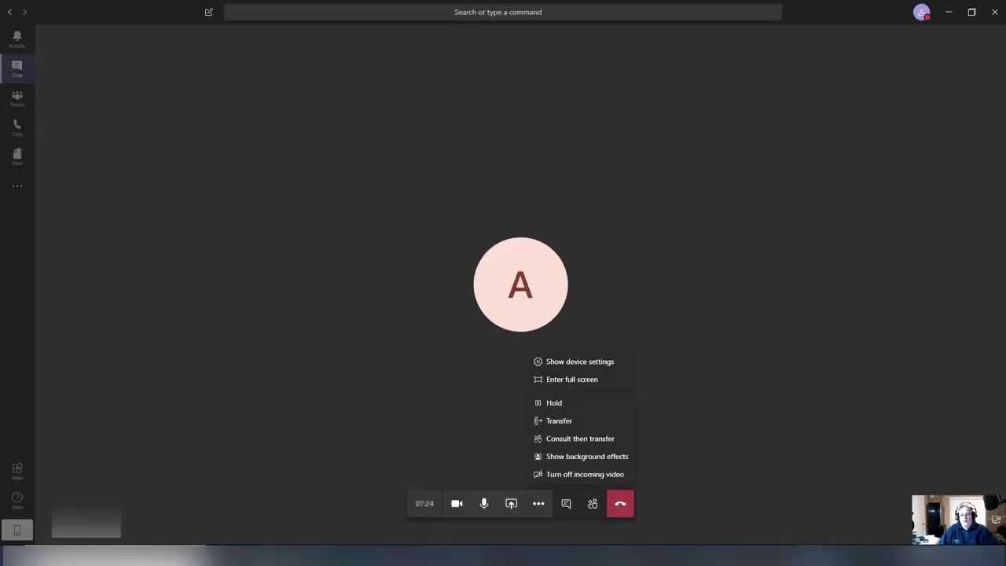
click(270, 555)
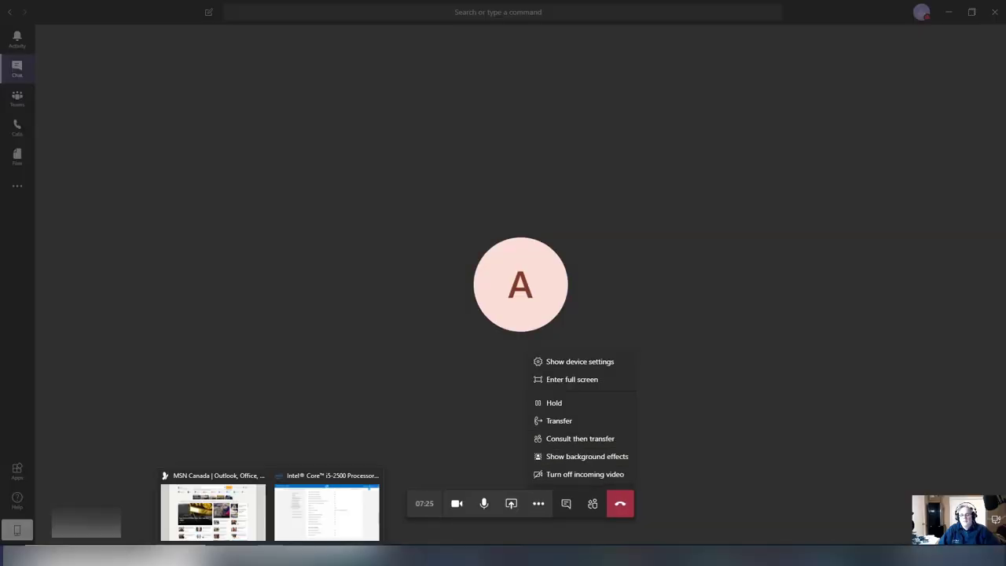
- Bring the Intel Core i5-2500 specs window forward and switch to the MSN Canada tab
click(334, 515)
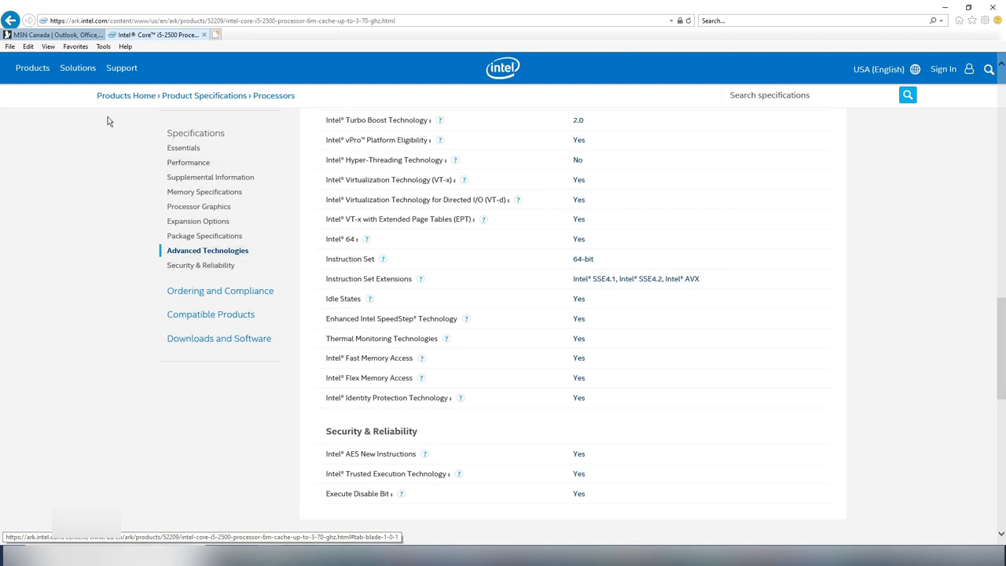
click(55, 34)
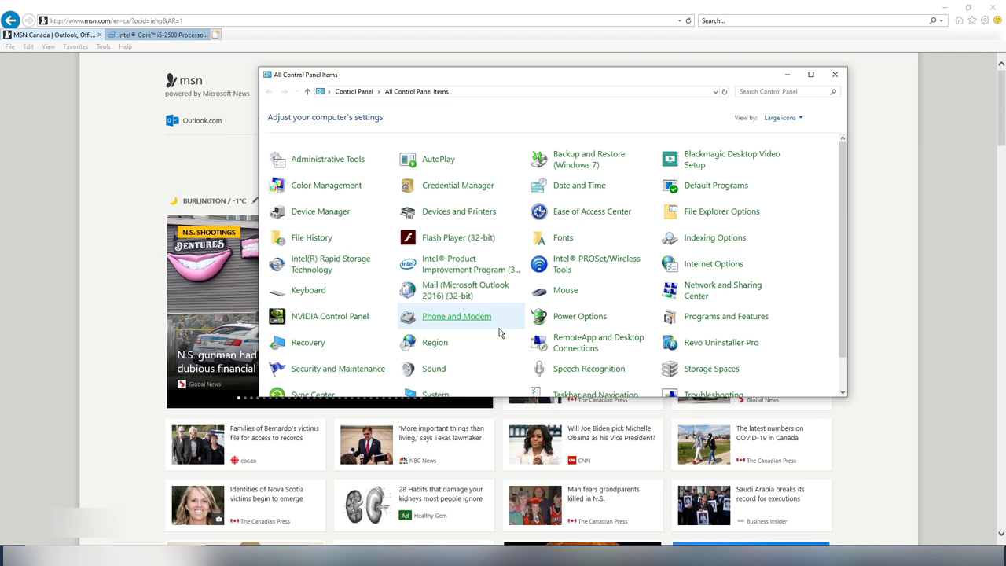
- Open System in Control Panel to check the i5-6600K processor, then minimize it
scroll(648, 337, down, 1)
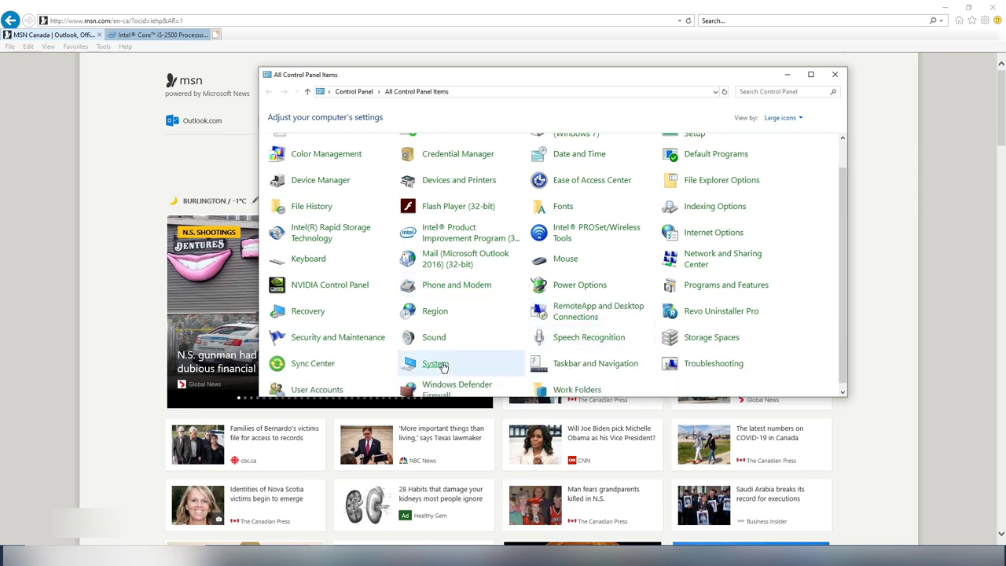
click(691, 337)
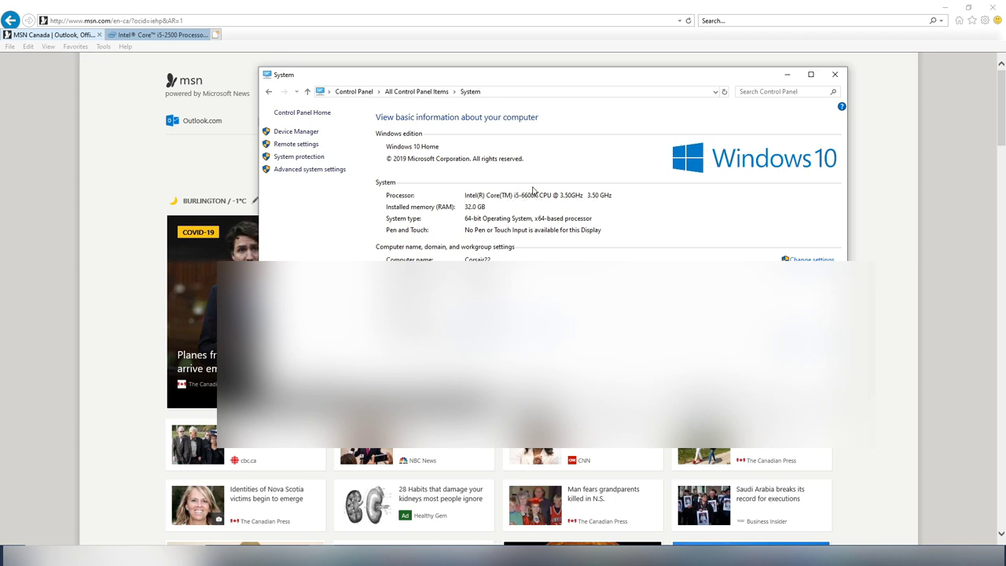
click(787, 74)
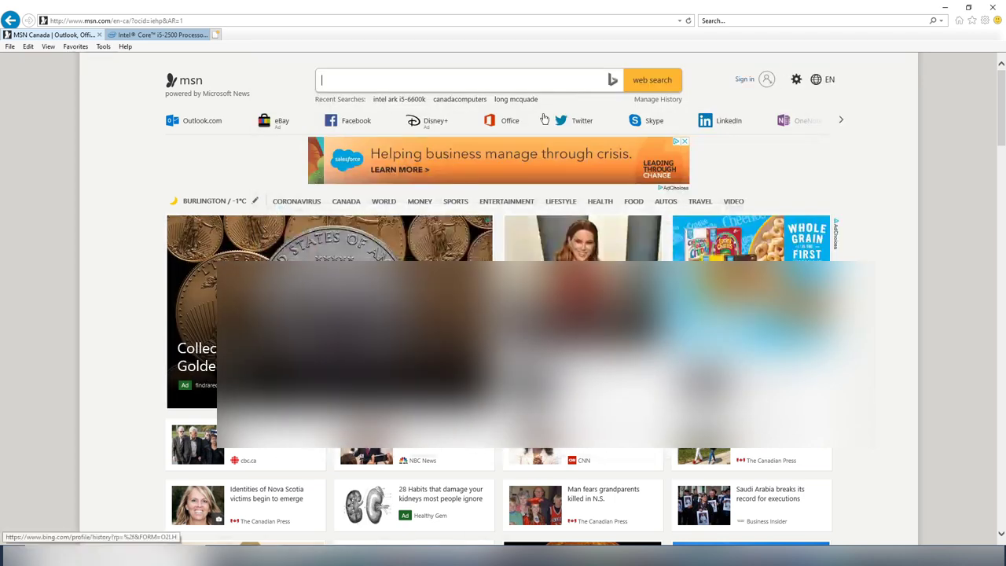
- Search MSN for 'intel ark i5-6600k' and open the Intel ARK product page
text(intel ar)
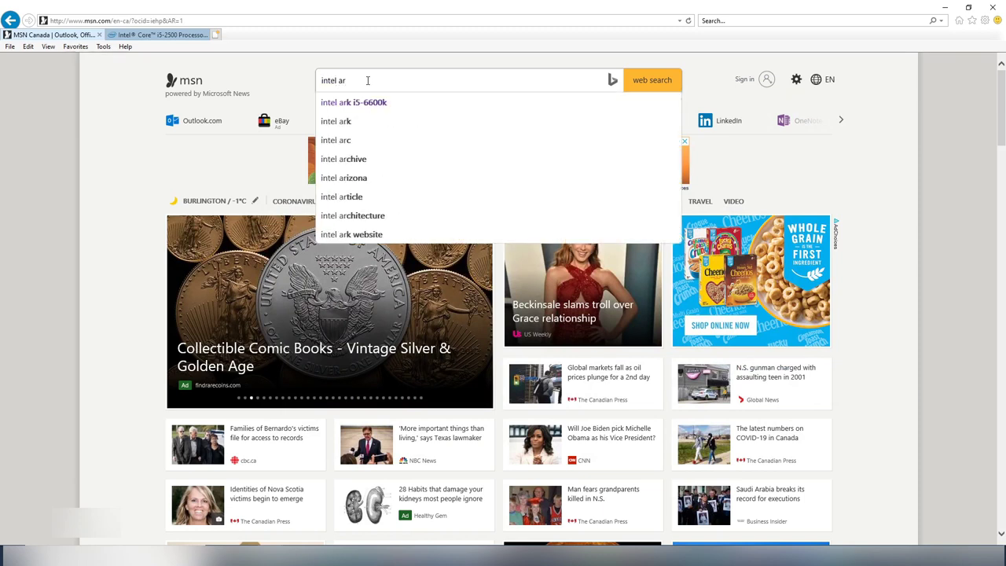
text(k i5-6600k)
key(Return)
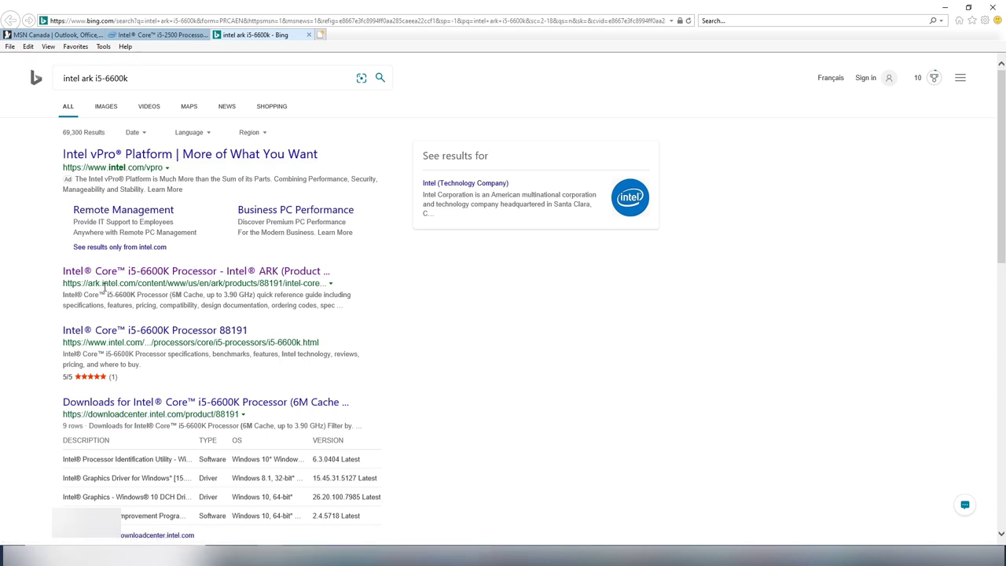
click(160, 270)
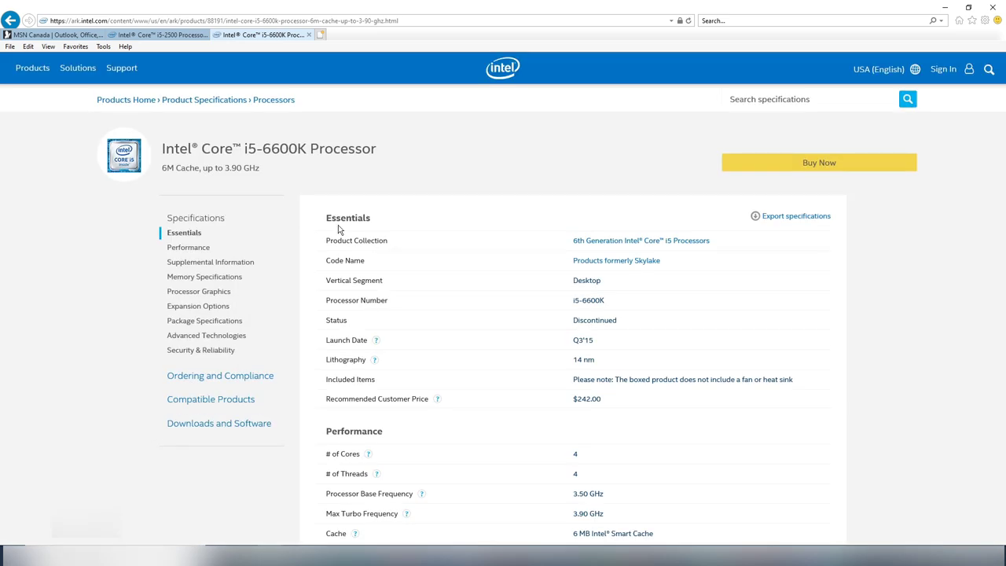
- Scroll the i5-6600K specs to highlight Intel AVX2, then start an Intel specifications search
scroll(549, 299, down, 6)
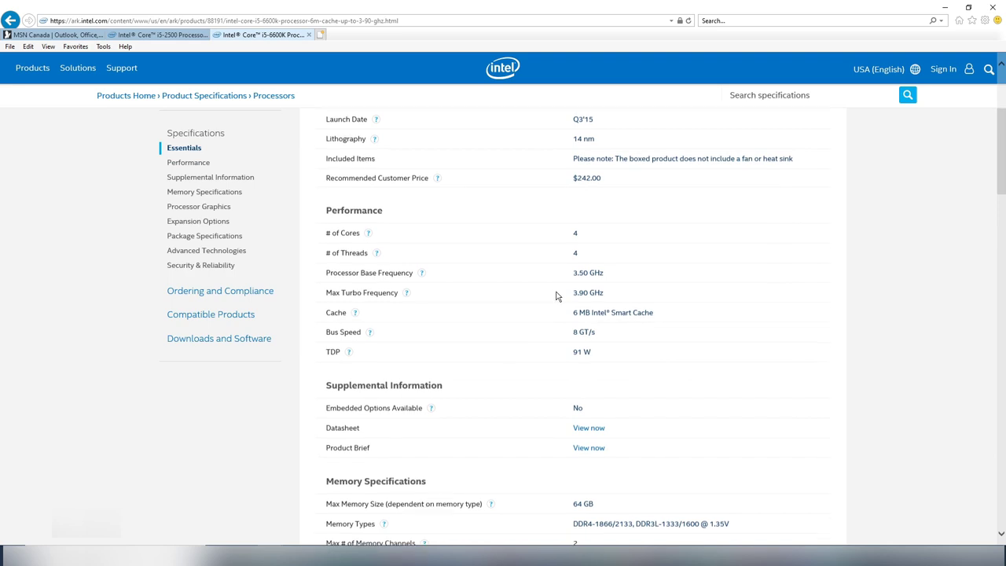
scroll(362, 281, down, 6)
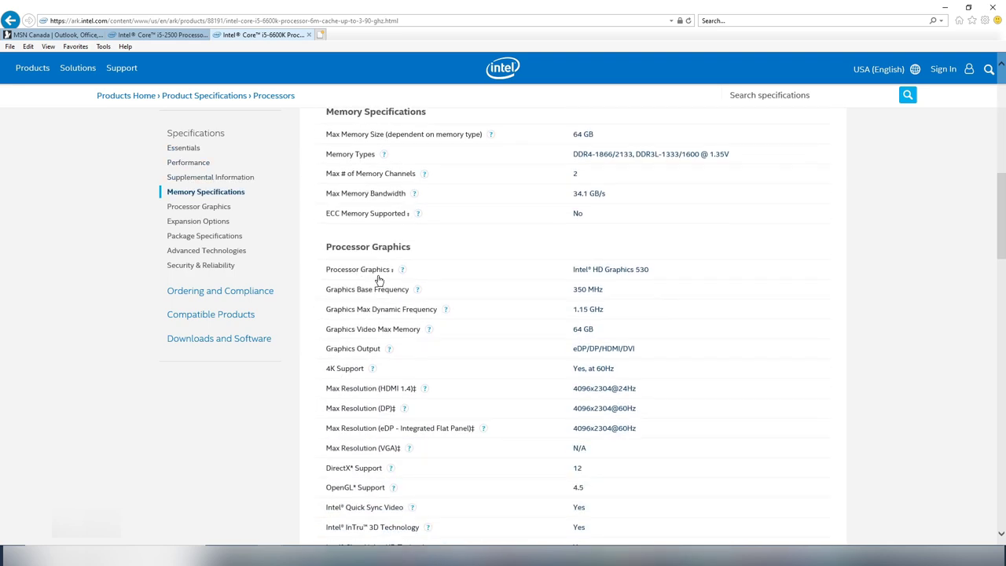
scroll(390, 271, down, 5)
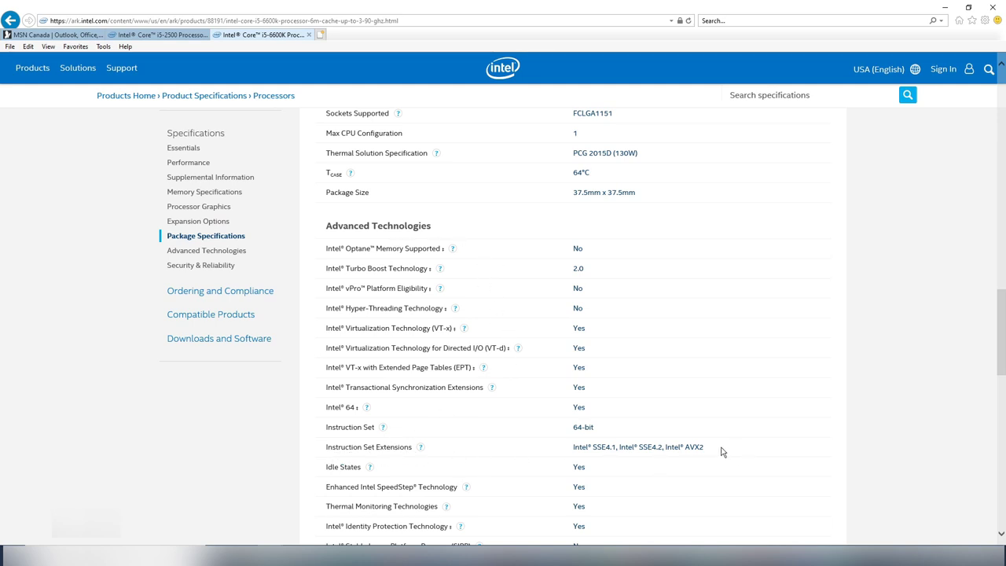
drag(666, 446, 695, 447)
scroll(676, 414, up, 8)
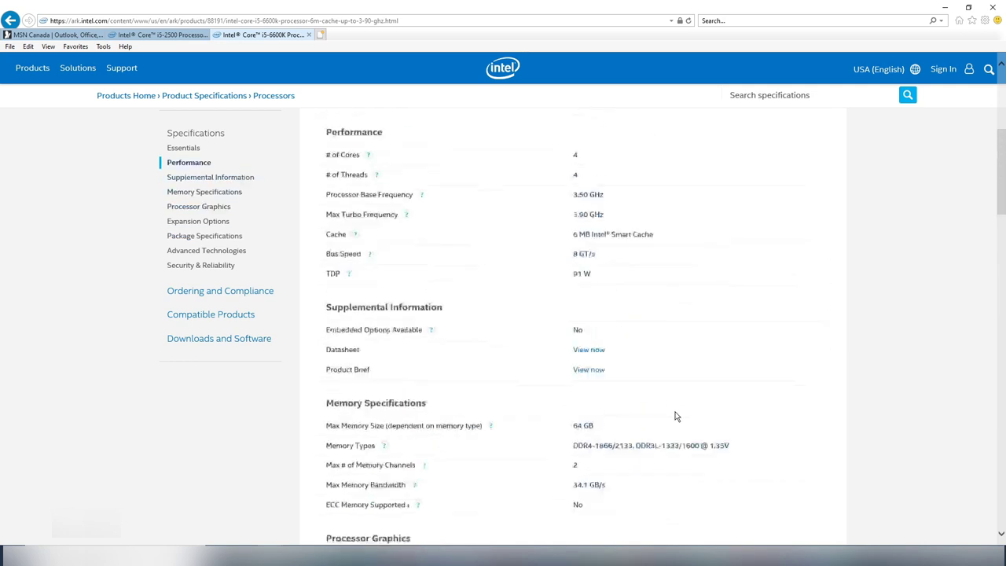
scroll(676, 412, up, 5)
click(758, 102)
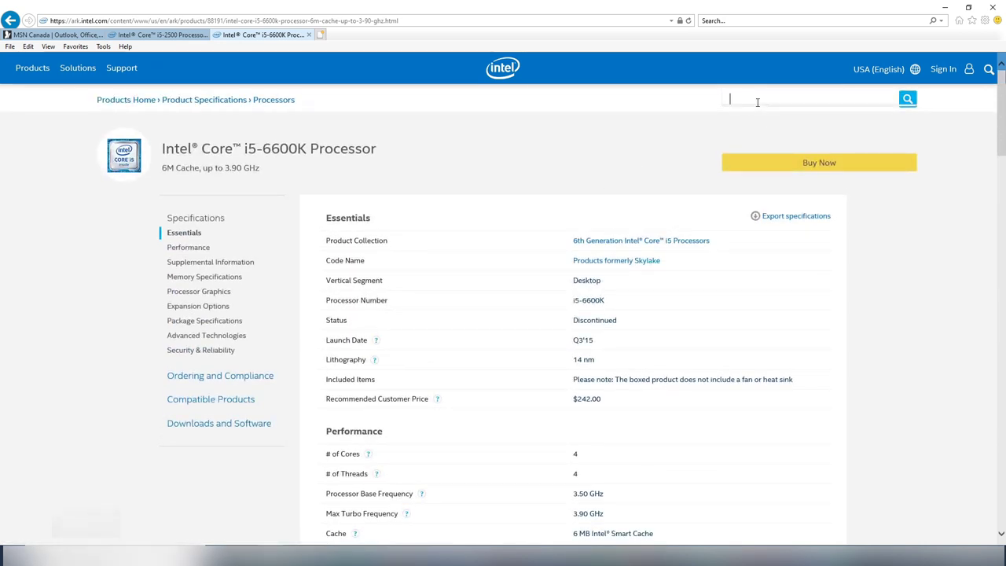
- Search Intel specs for 'i5-2500', open its page, and highlight Intel AVX under instruction set extensions
text(i)
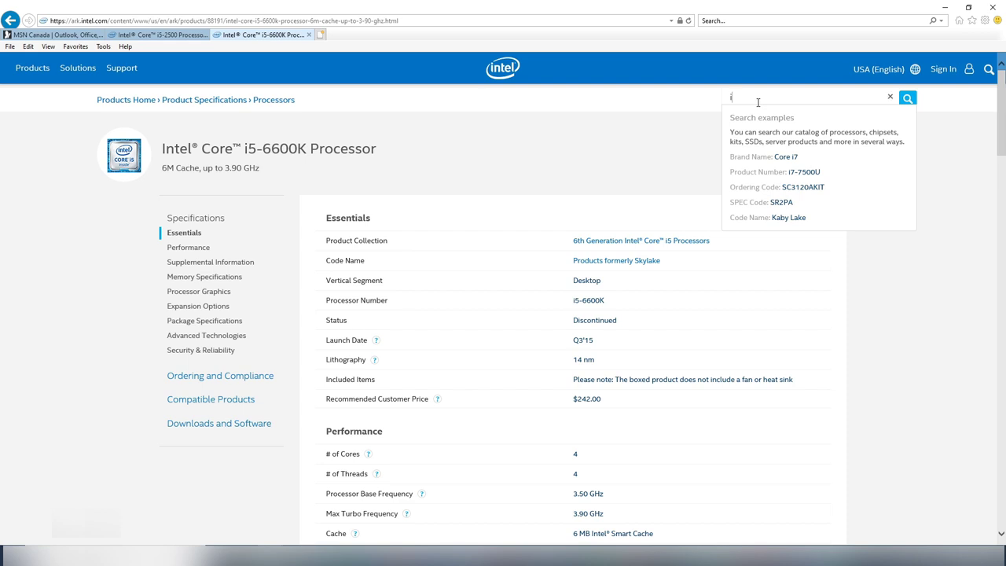
text(5-2500)
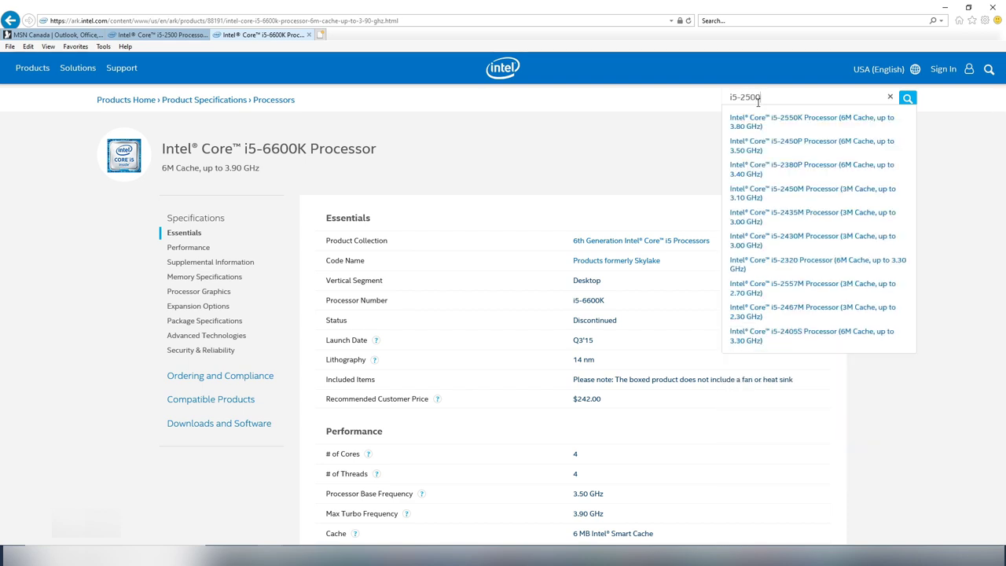
key(Return)
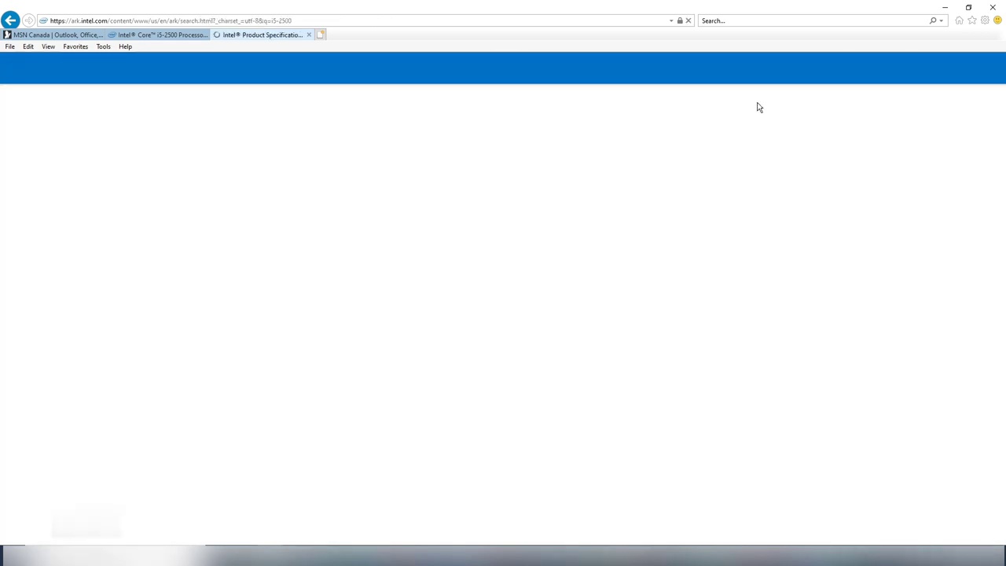
scroll(337, 282, down, 3)
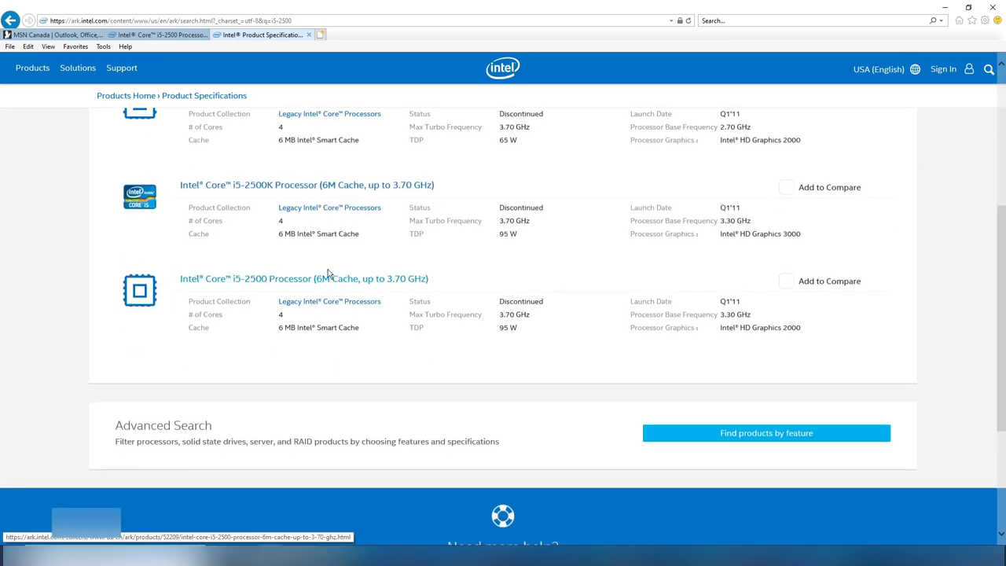
click(248, 282)
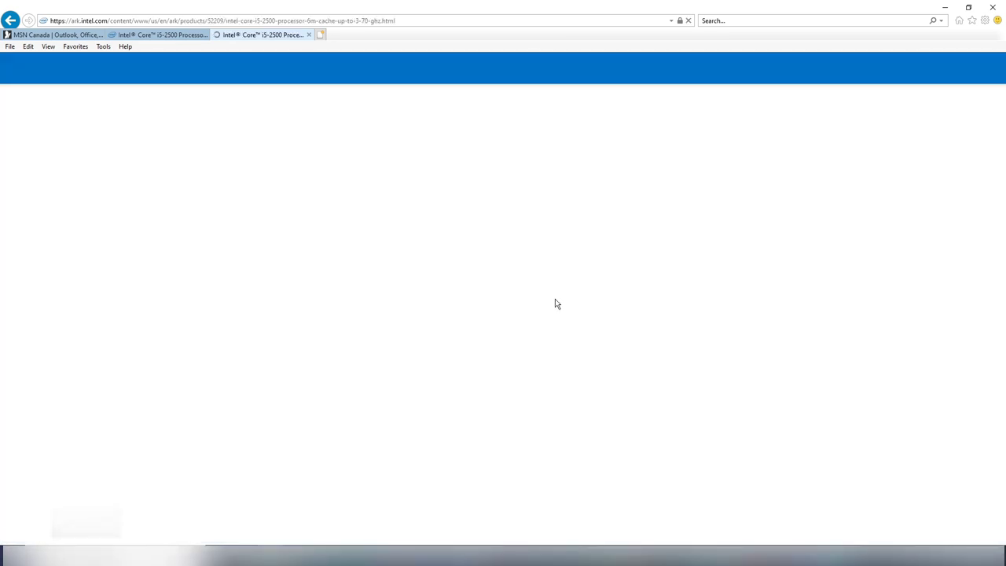
scroll(559, 318, down, 2)
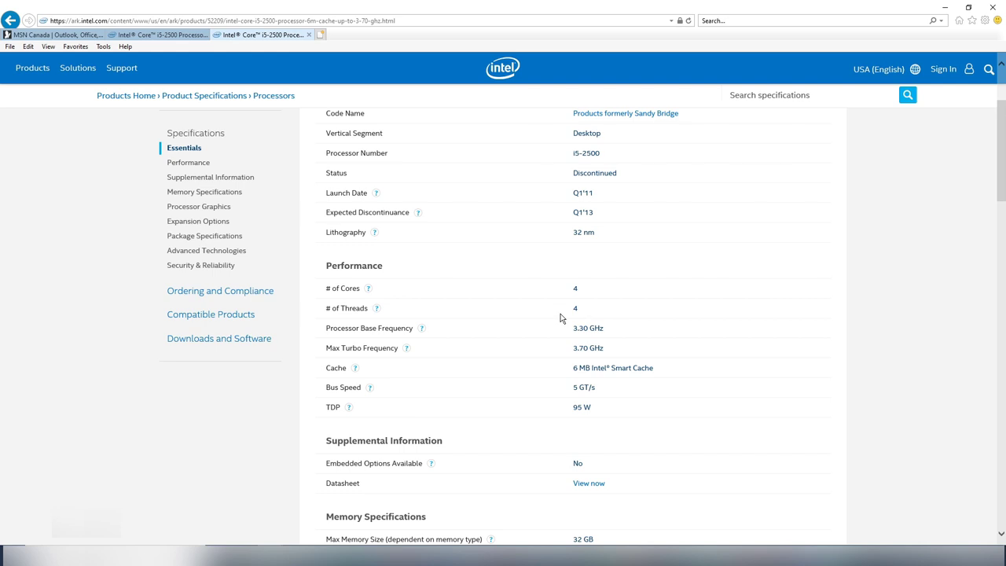
scroll(560, 317, down, 2)
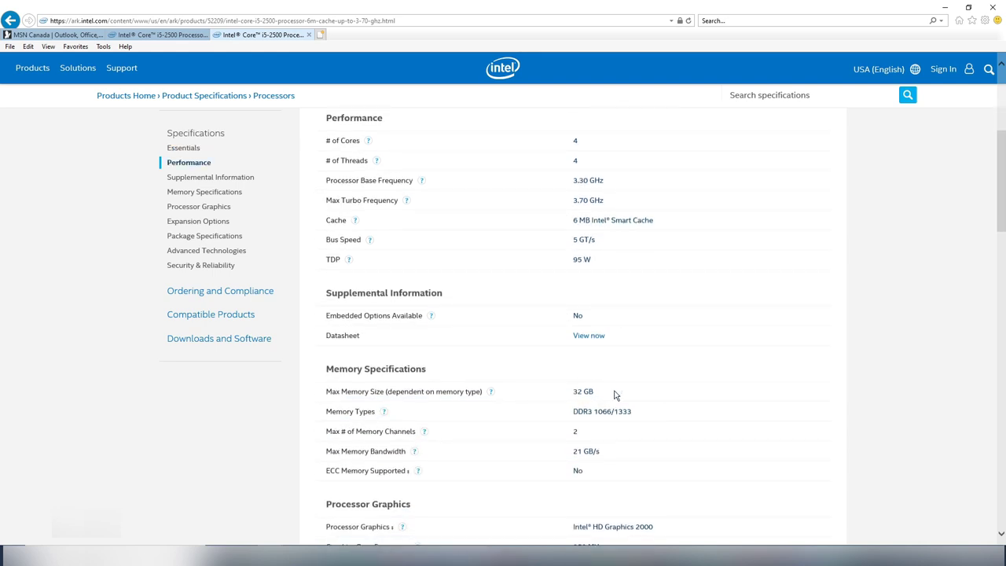
scroll(624, 342, down, 4)
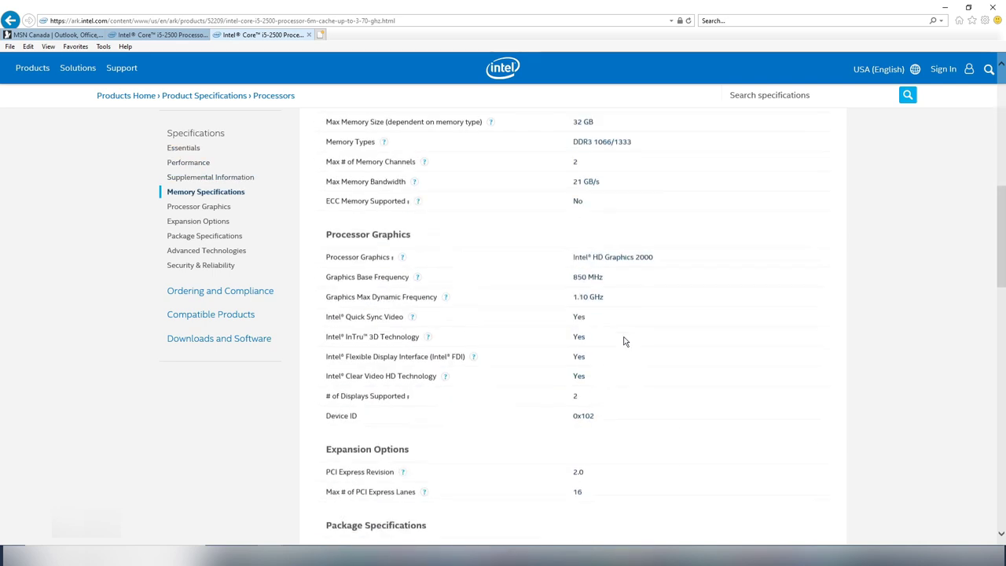
scroll(624, 342, down, 8)
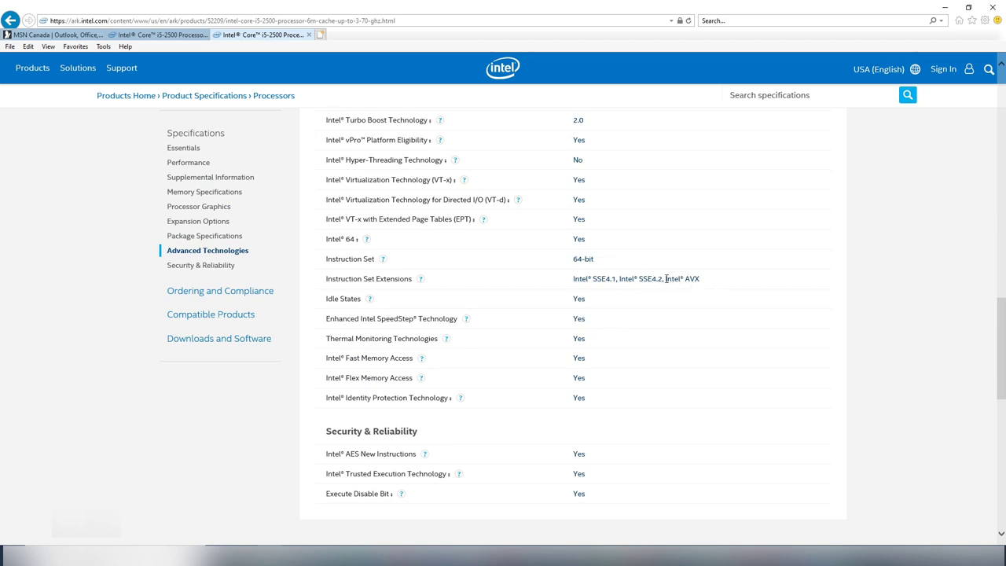
drag(666, 278, 703, 278)
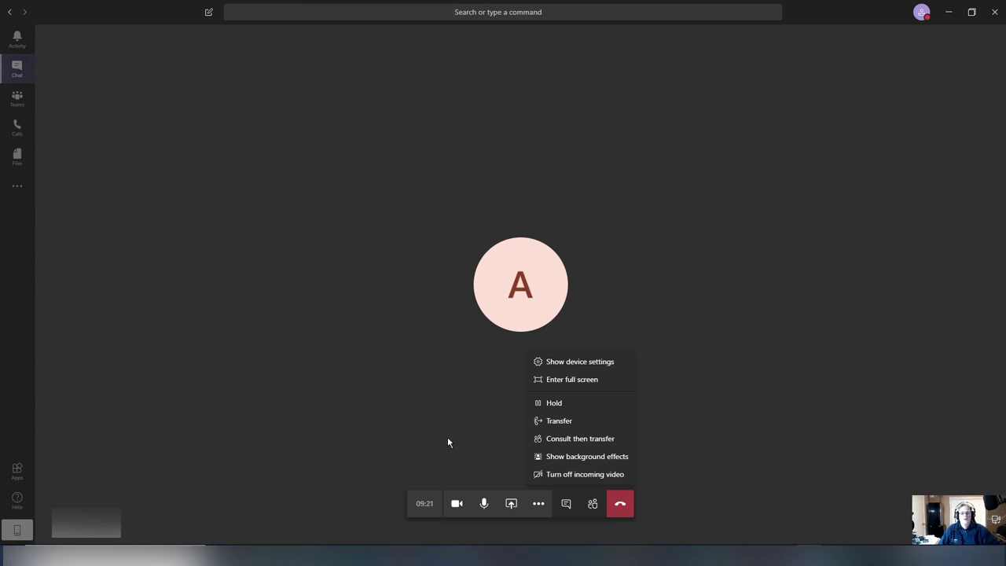
- Choose Show background effects to open the Background settings panel
click(571, 457)
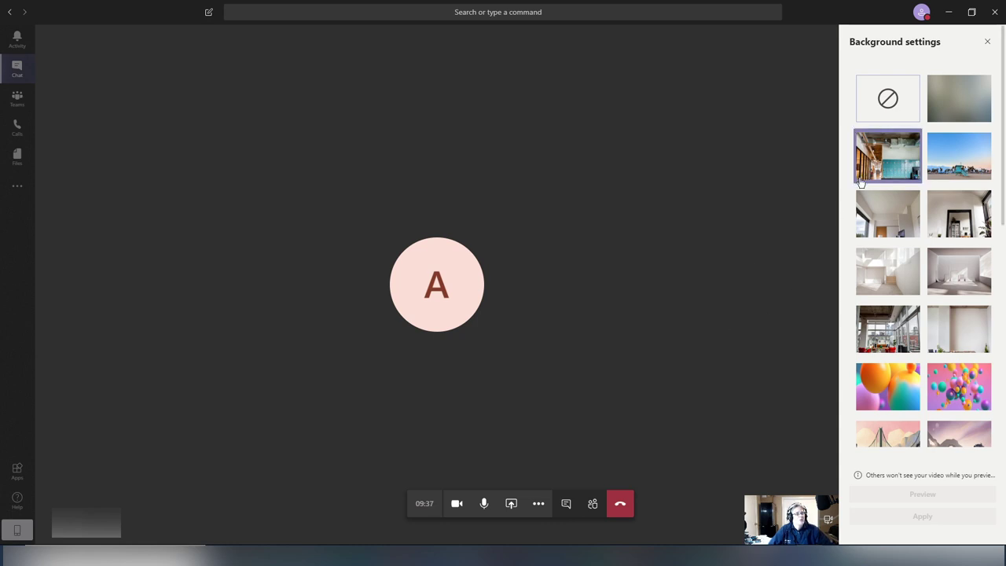
- Reopen background effects and apply the blurred background to the camera
click(538, 504)
click(588, 457)
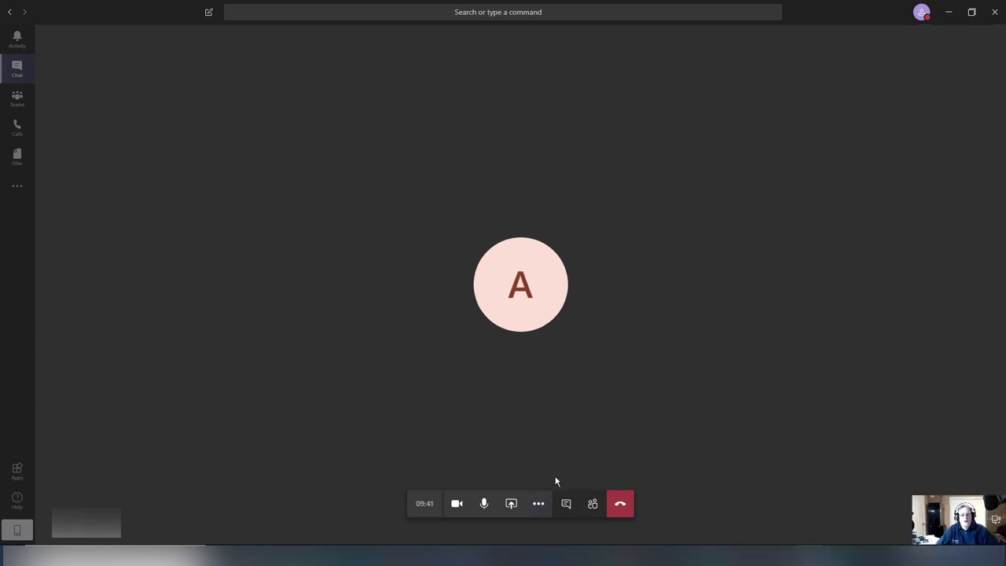
click(540, 504)
click(582, 457)
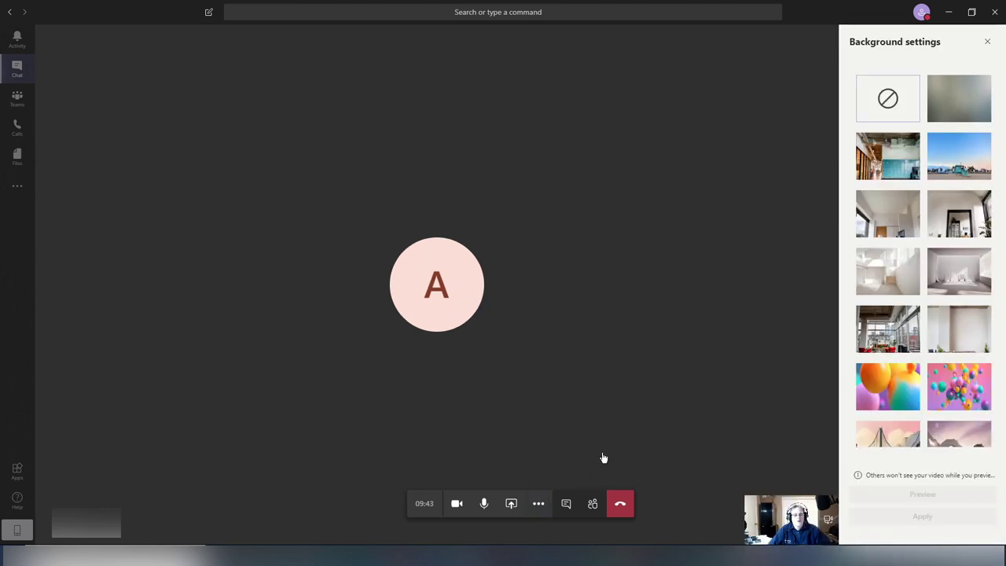
click(962, 99)
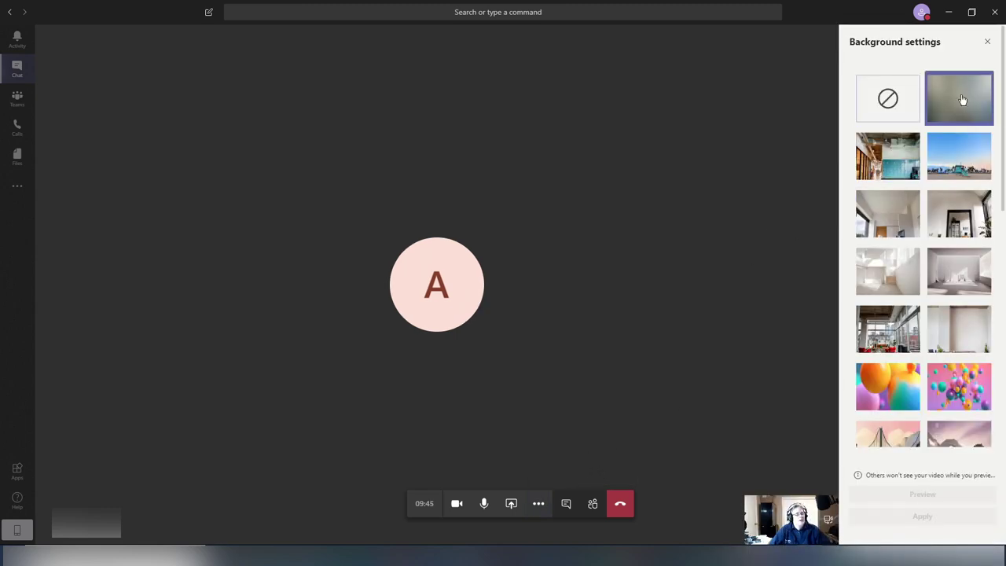
click(915, 518)
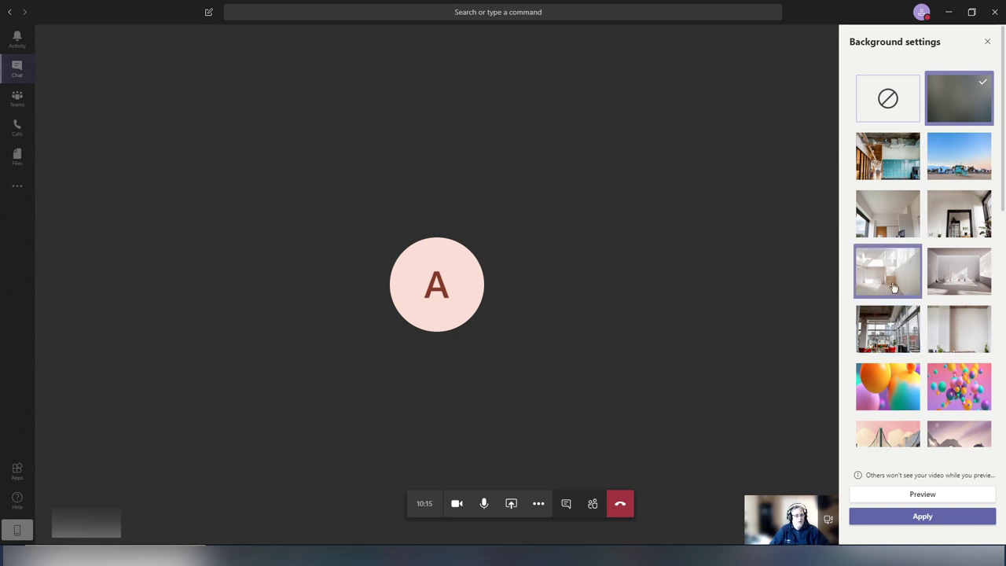
- Apply the office, beach, pink balloons and finally white room backgrounds in turn
click(902, 159)
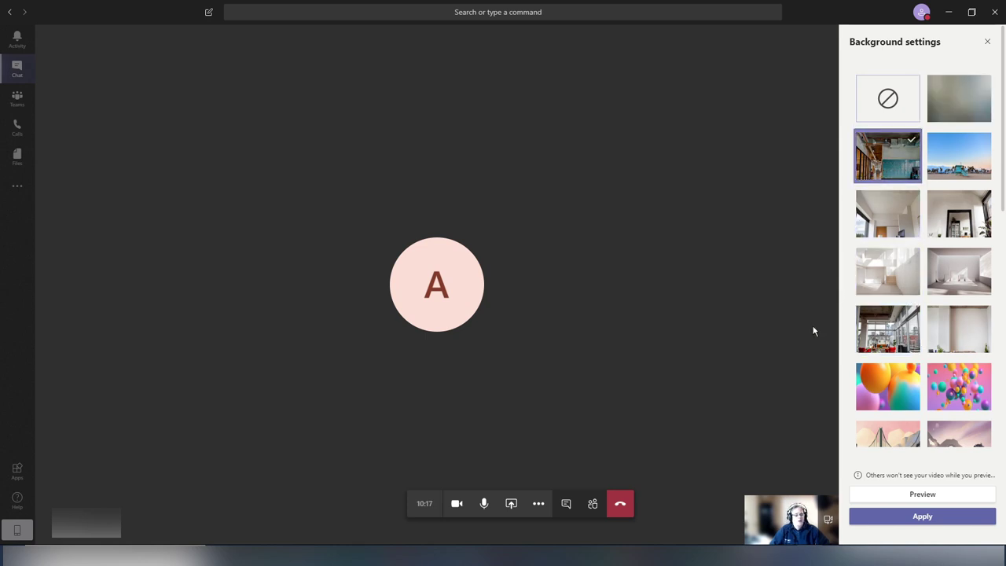
click(918, 522)
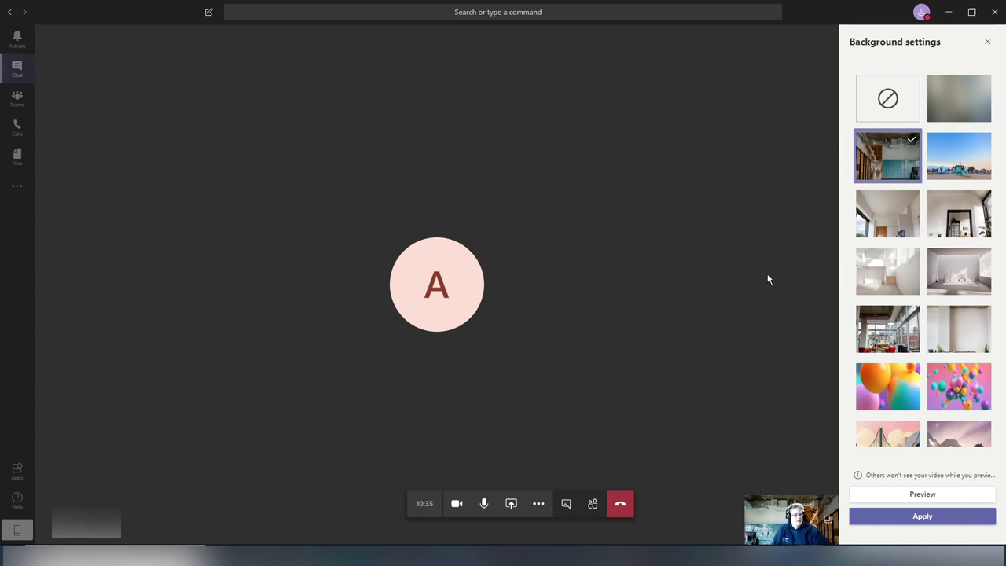
click(953, 156)
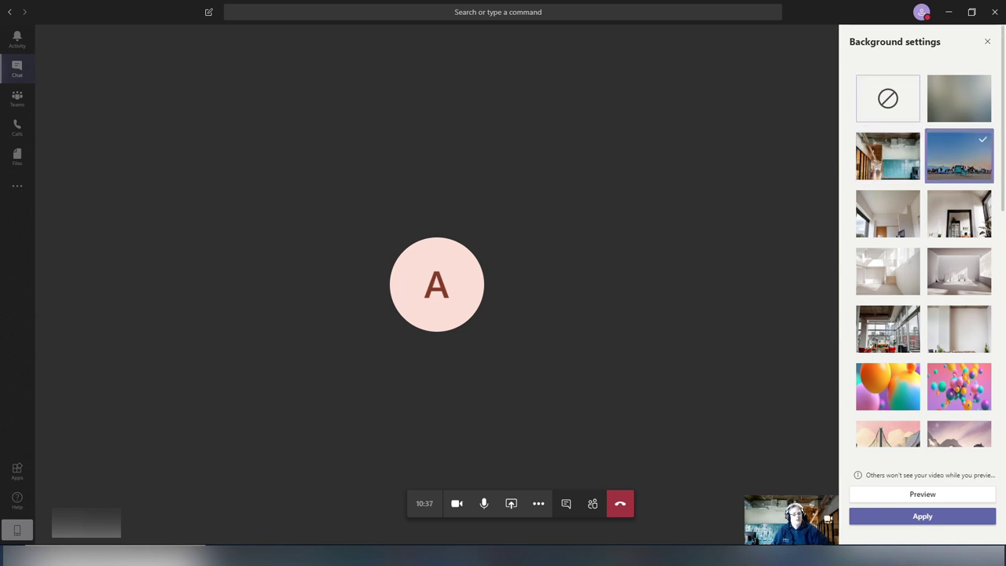
click(928, 516)
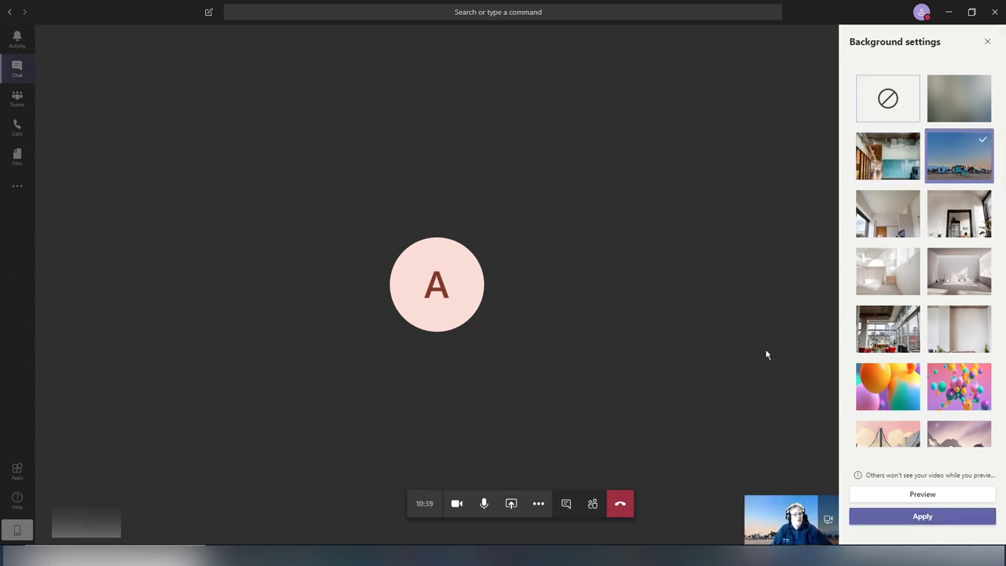
click(960, 386)
click(922, 516)
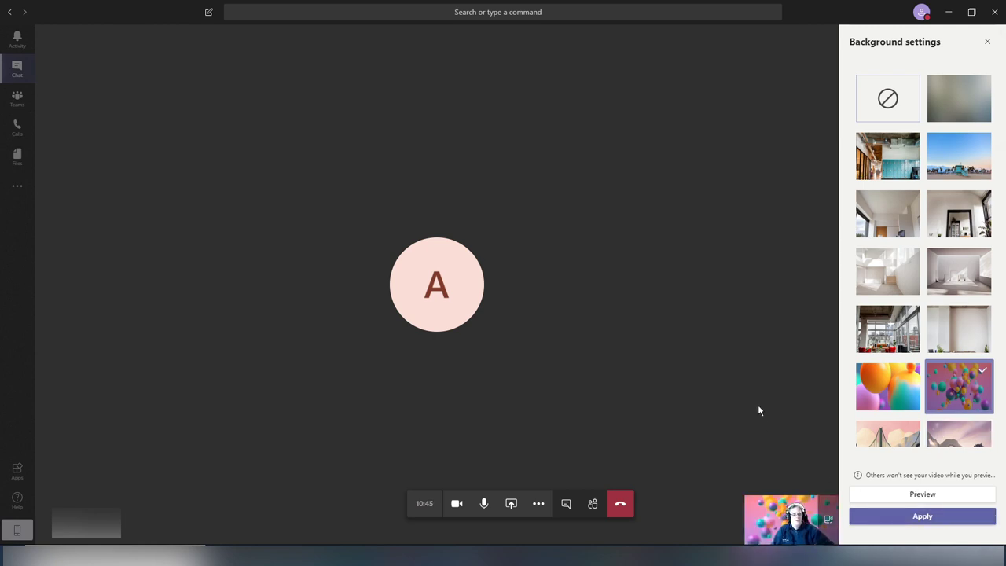
click(872, 277)
click(925, 516)
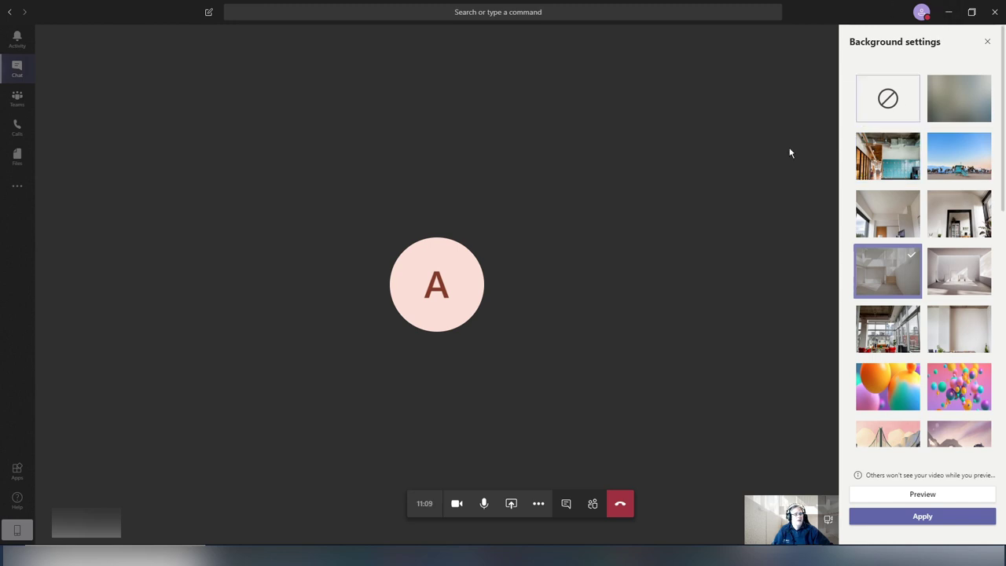
- Minimize Teams, copy Park-wallpapers.png, and bring the C: drive window into view
click(949, 13)
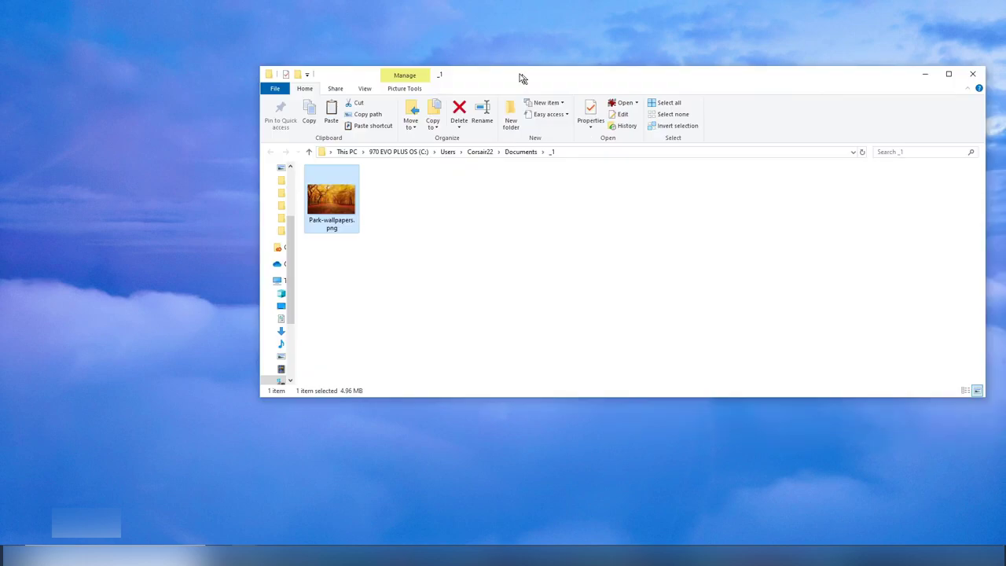
drag(522, 76, 430, 57)
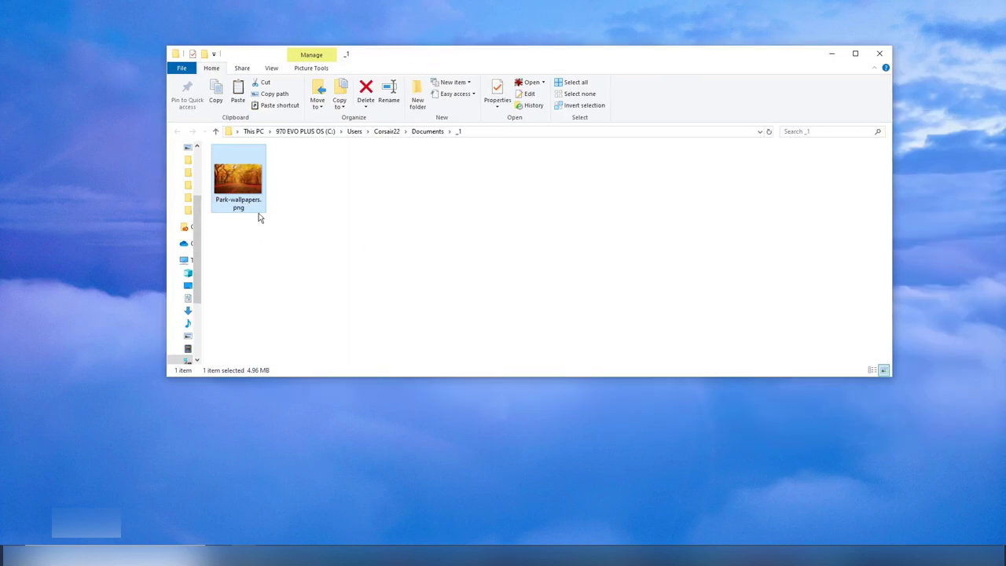
right_click(244, 184)
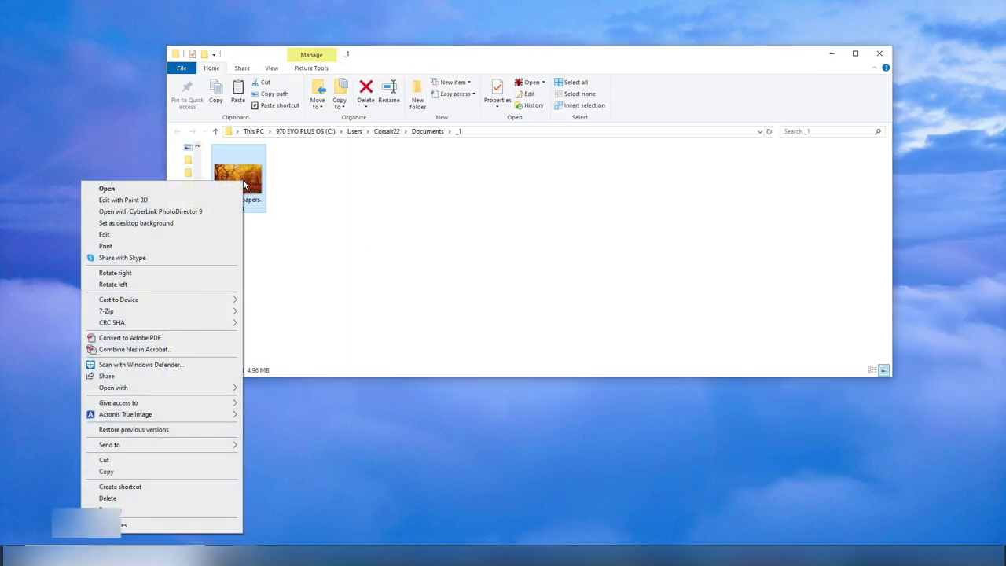
click(118, 473)
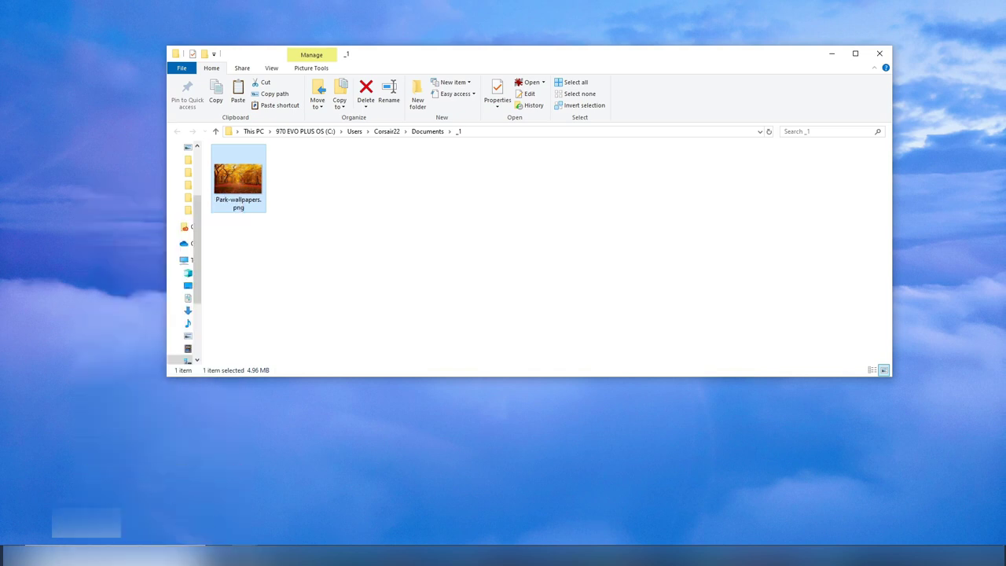
click(187, 556)
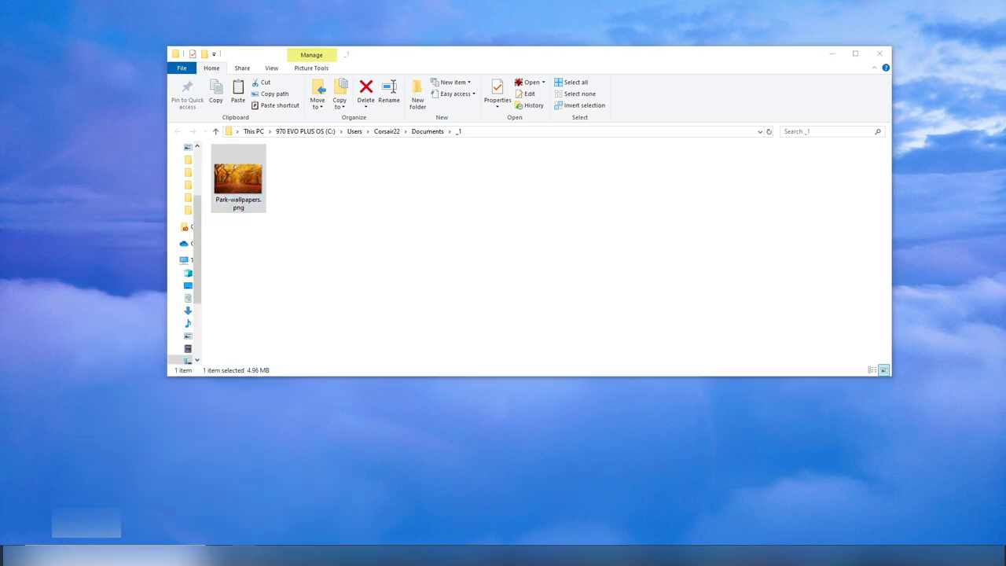
drag(1005, 126, 589, 105)
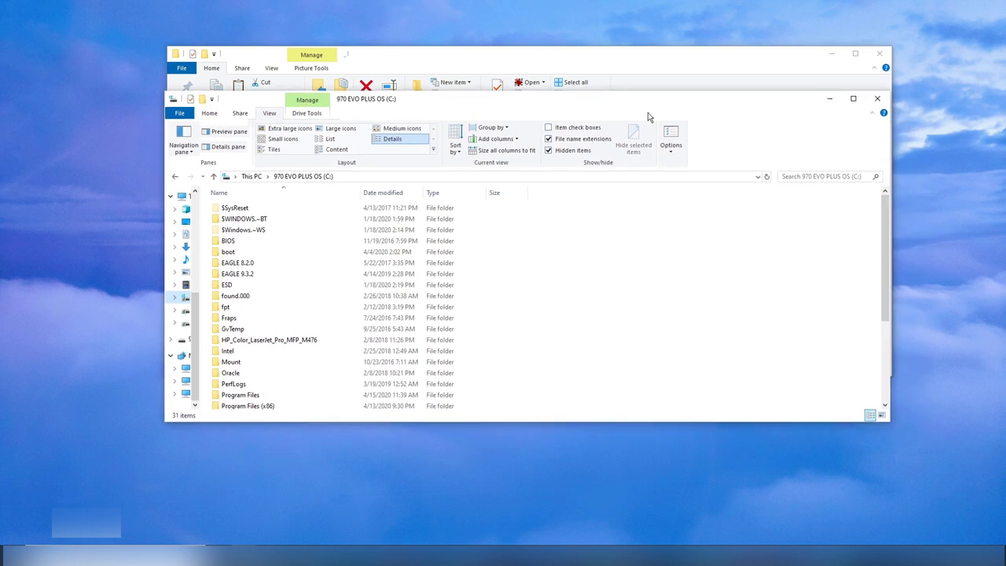
- Show hidden items and open the user's AppData\Roaming folder on the C: drive
click(832, 53)
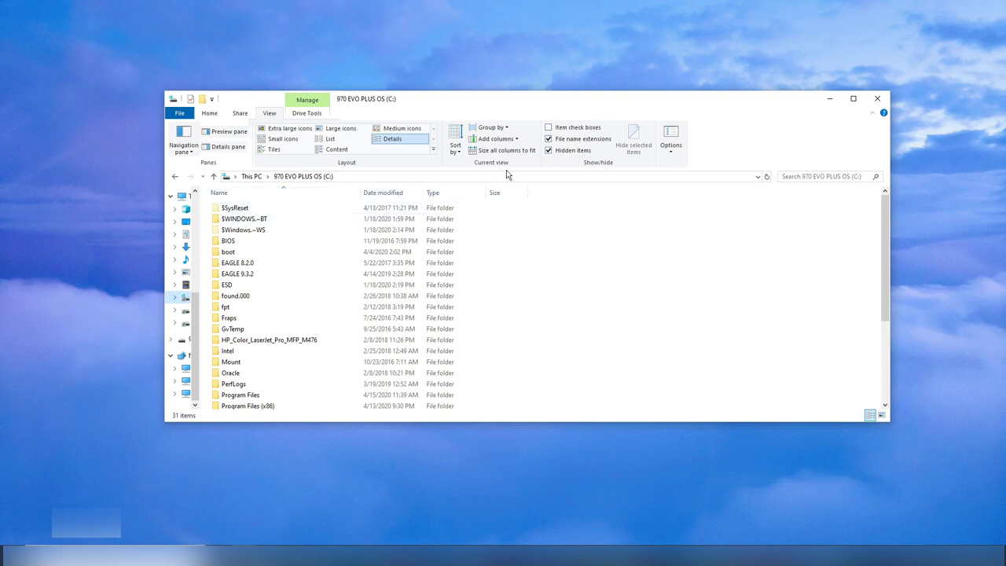
click(548, 150)
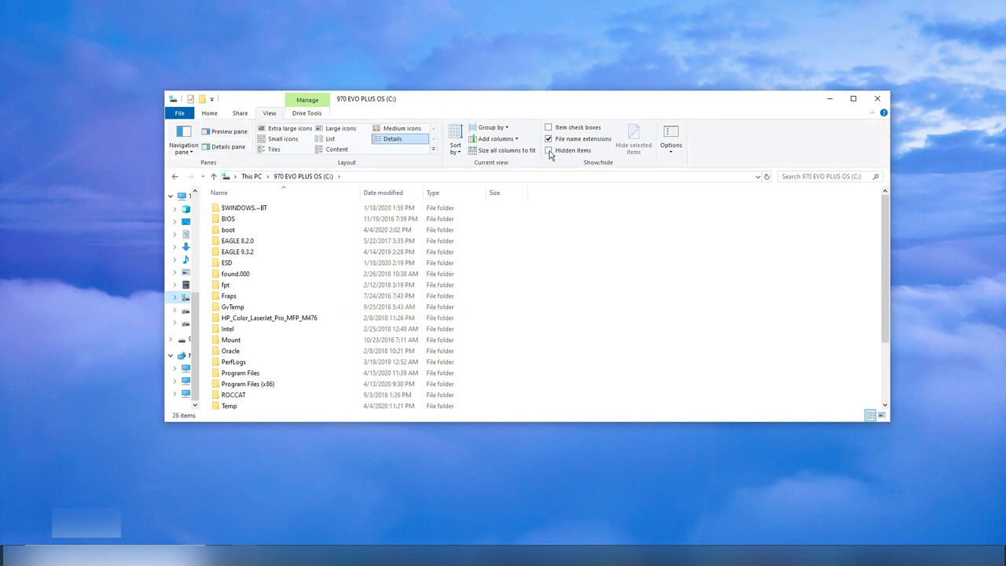
click(548, 151)
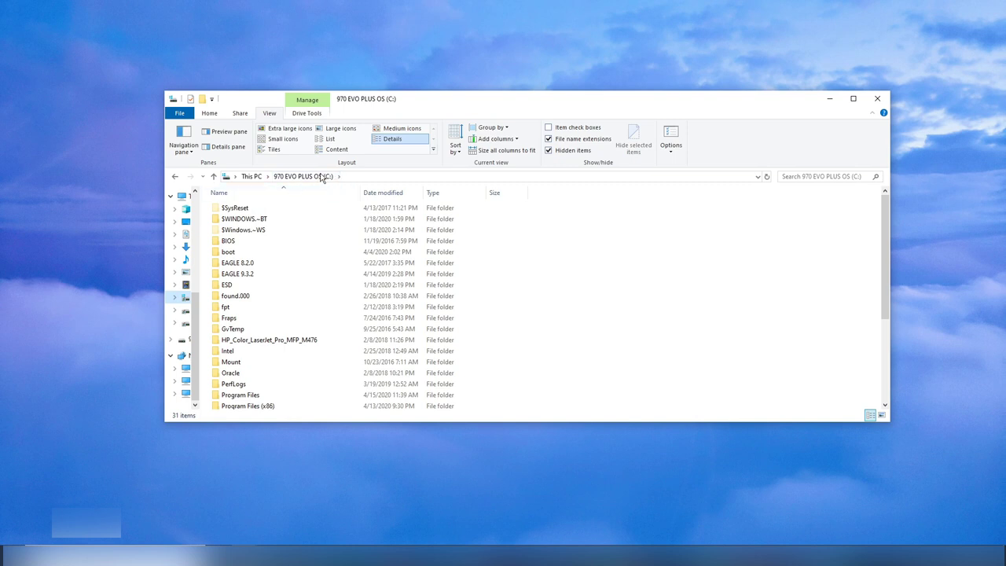
scroll(301, 275, down, 4)
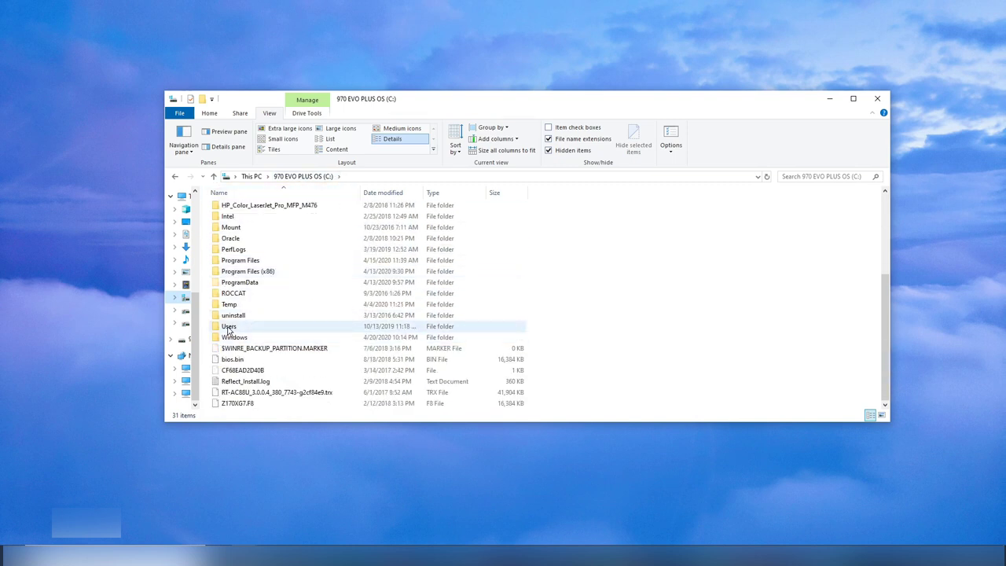
double_click(229, 327)
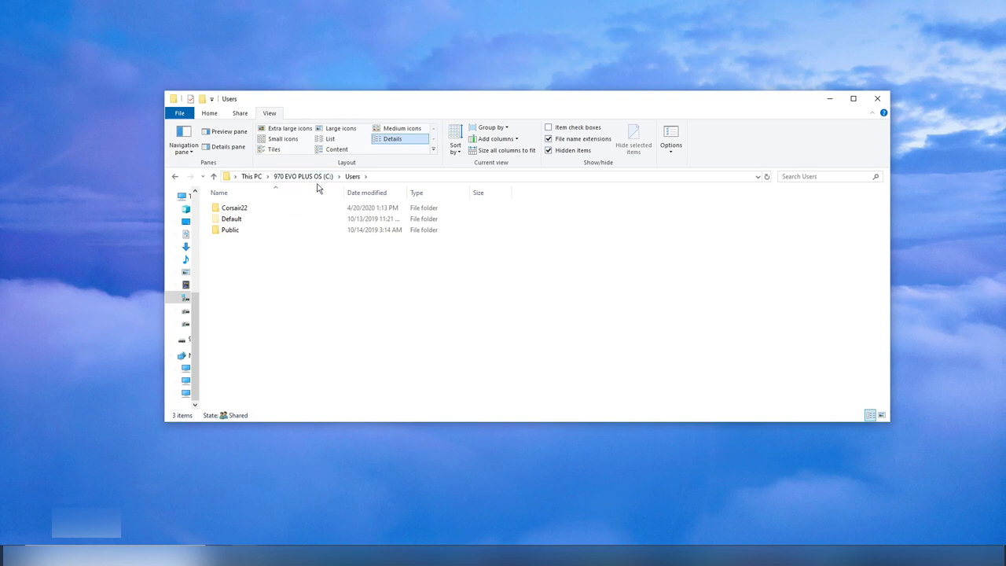
double_click(234, 207)
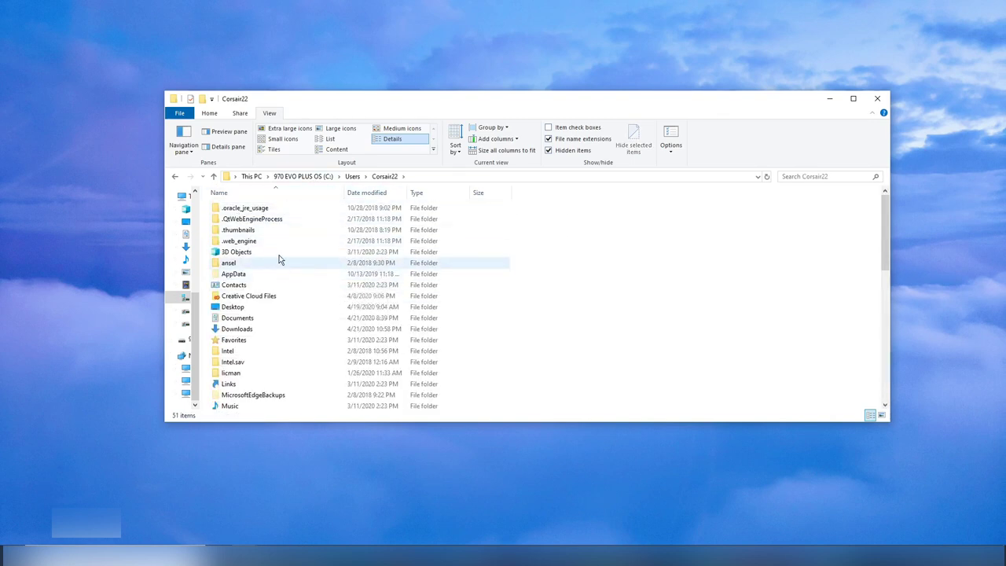
double_click(239, 277)
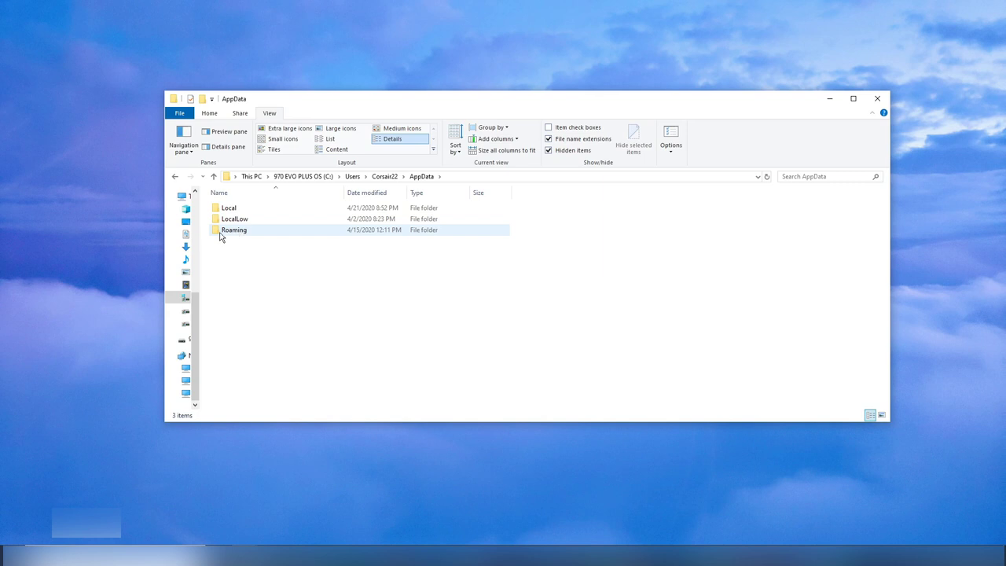
double_click(228, 231)
- Go into Microsoft\Teams\Backgrounds\Uploads and delete Park-wallpapers.png there
scroll(283, 272, down, 6)
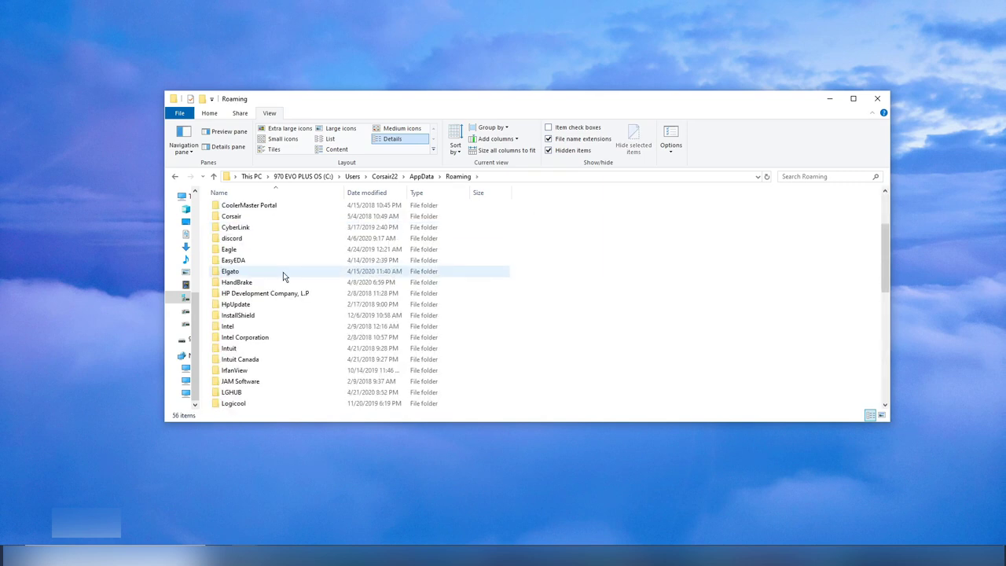
scroll(283, 272, down, 1)
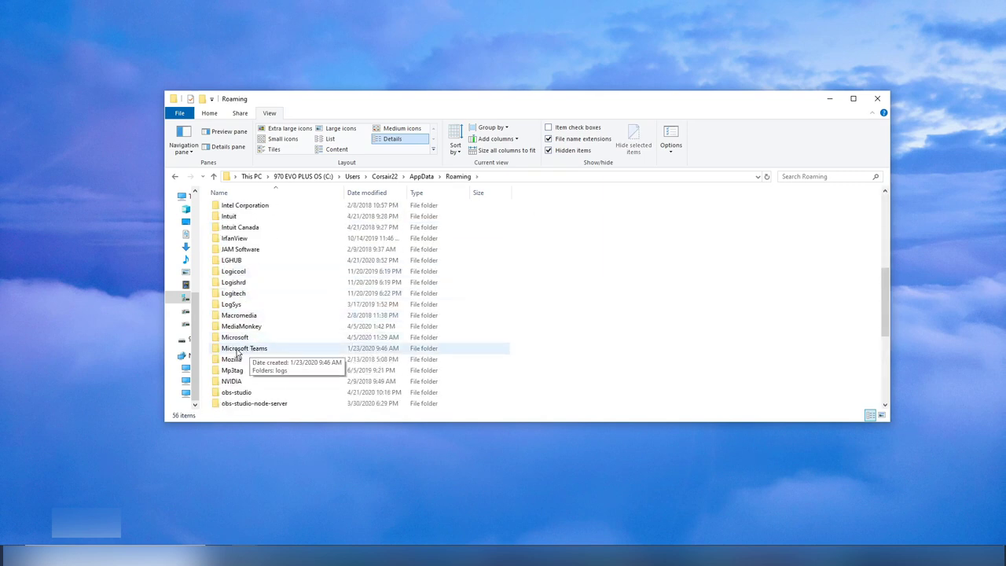
double_click(230, 338)
scroll(263, 314, down, 3)
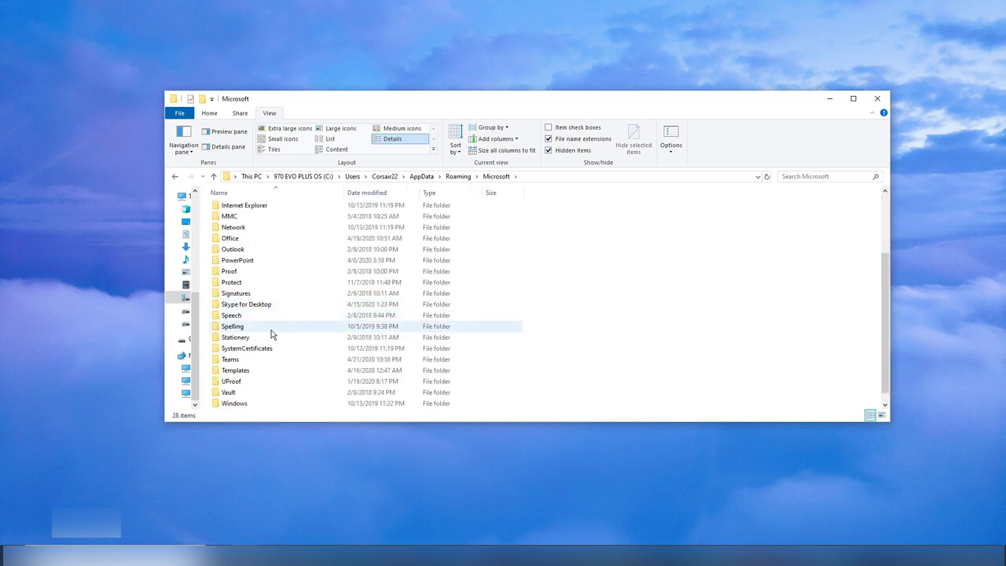
double_click(228, 359)
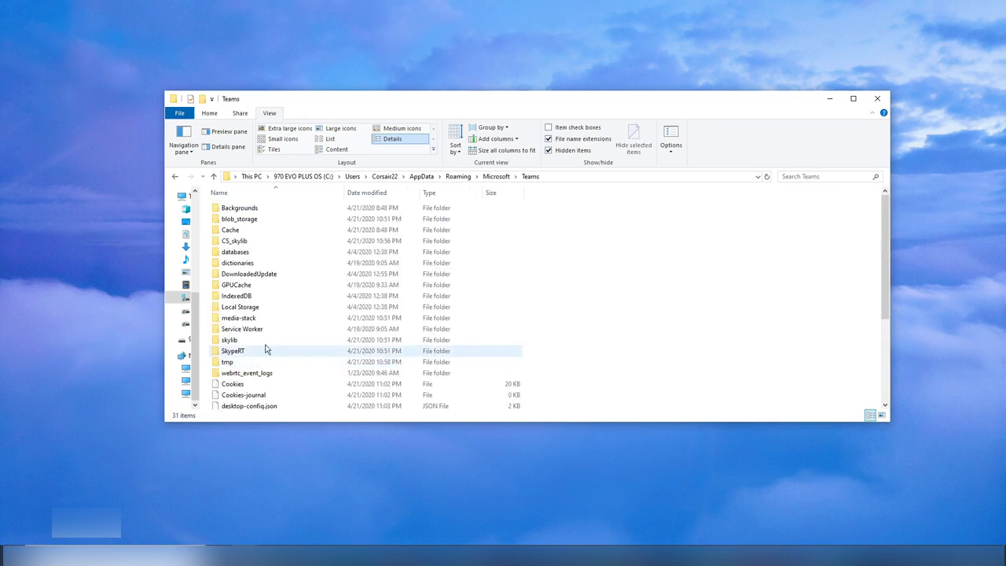
double_click(235, 210)
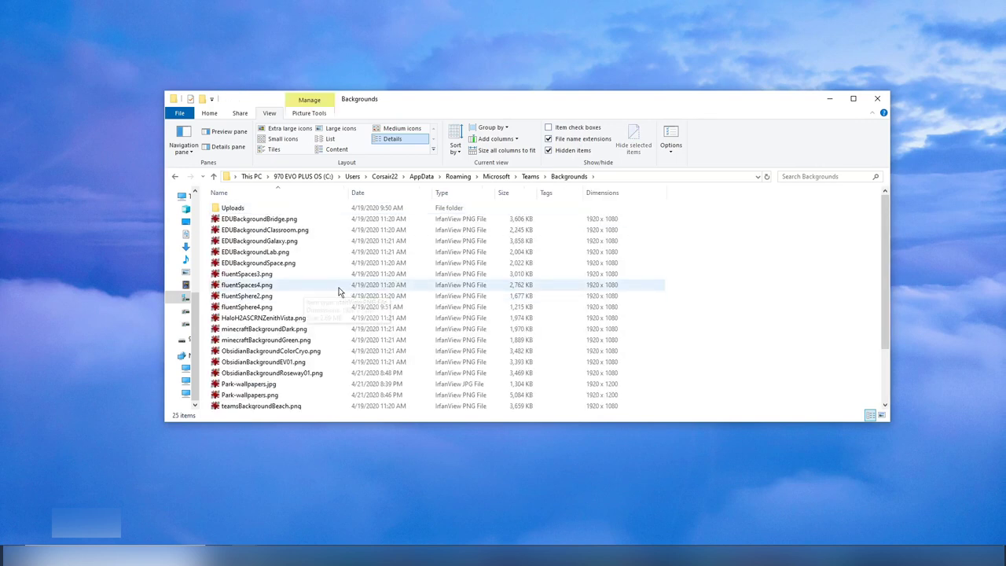
double_click(233, 208)
click(250, 216)
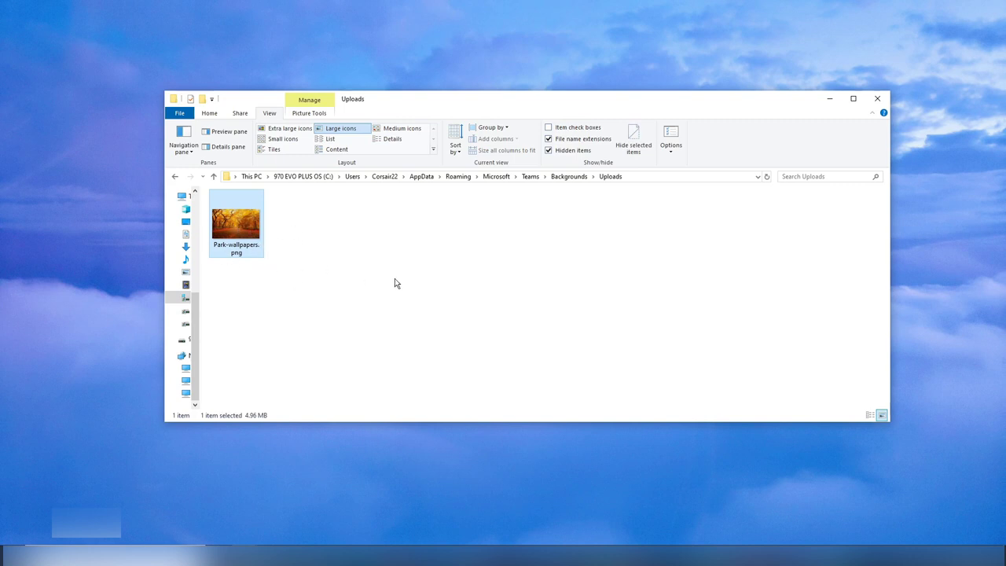
key(Delete)
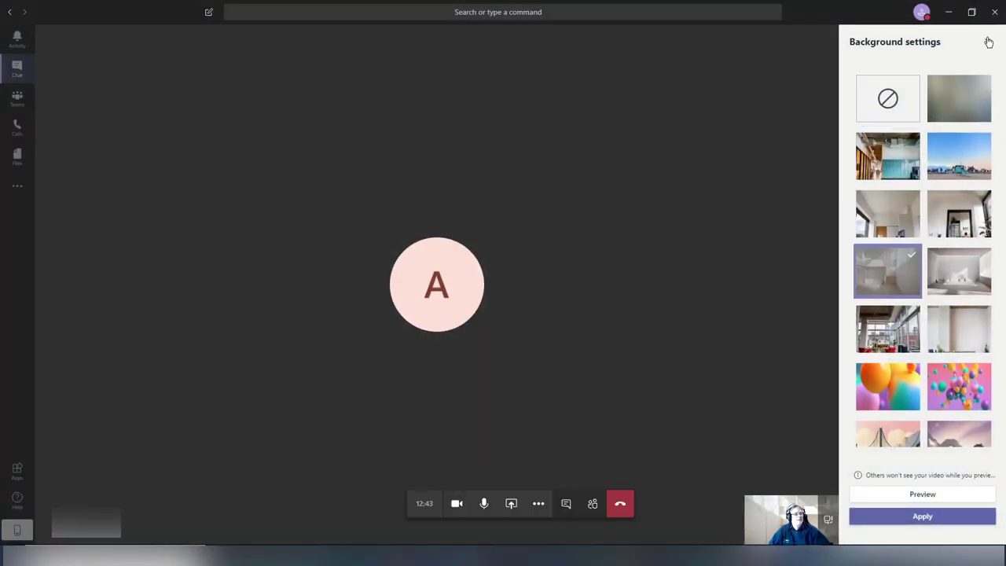
- Reopen the call's background effects and scroll through the available background tiles
click(989, 42)
click(539, 505)
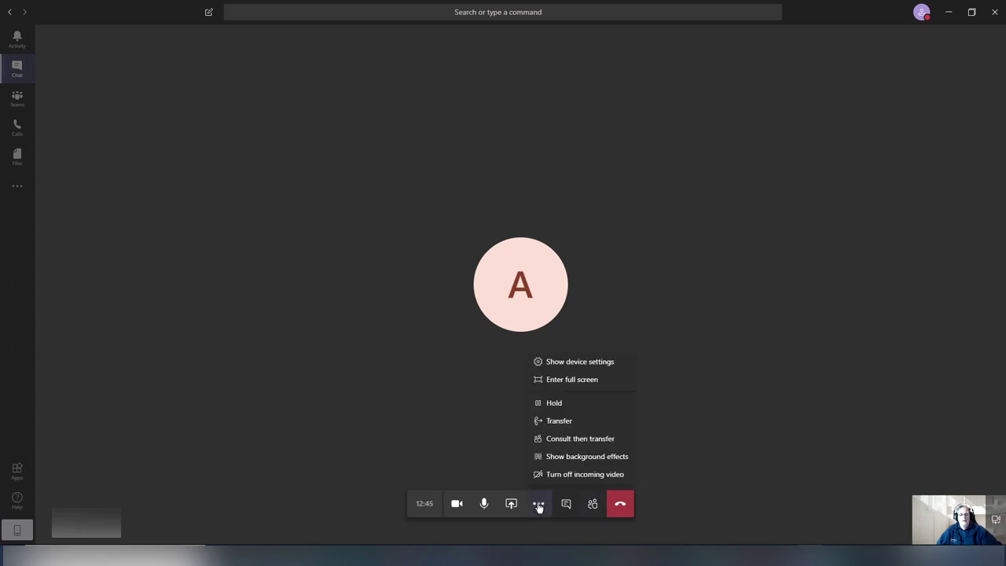
click(582, 457)
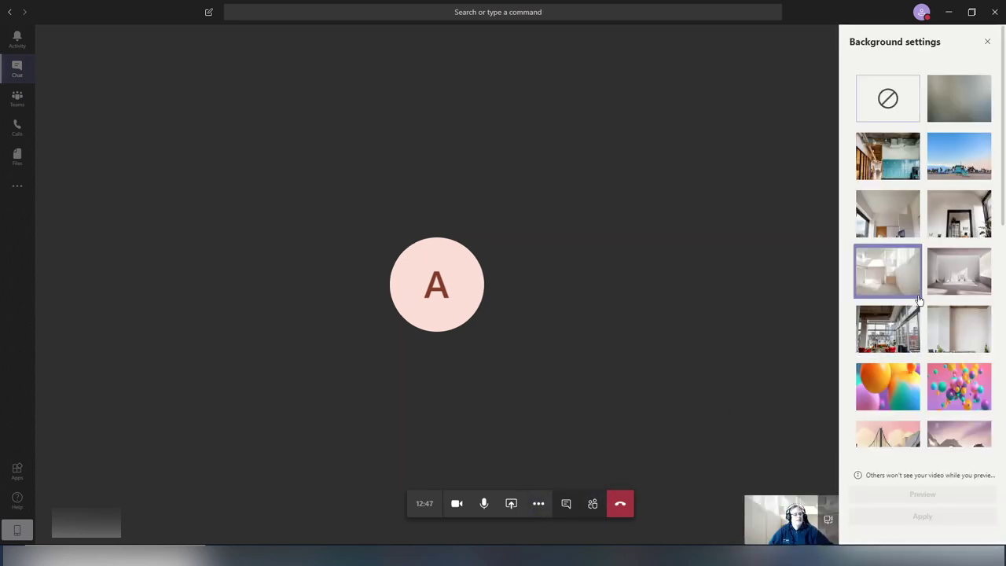
scroll(938, 322, down, 3)
scroll(938, 323, down, 2)
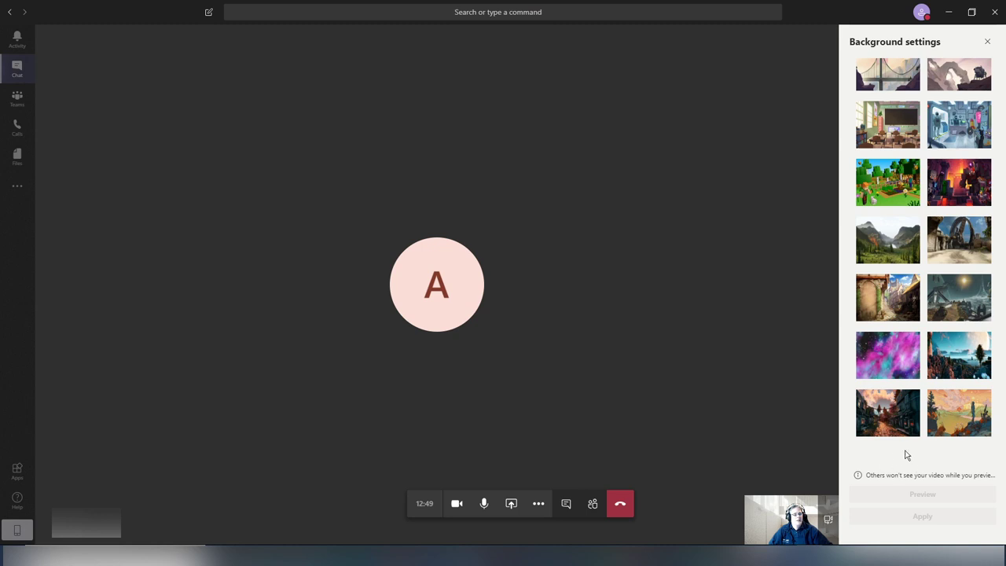
scroll(921, 236, up, 5)
scroll(921, 203, down, 5)
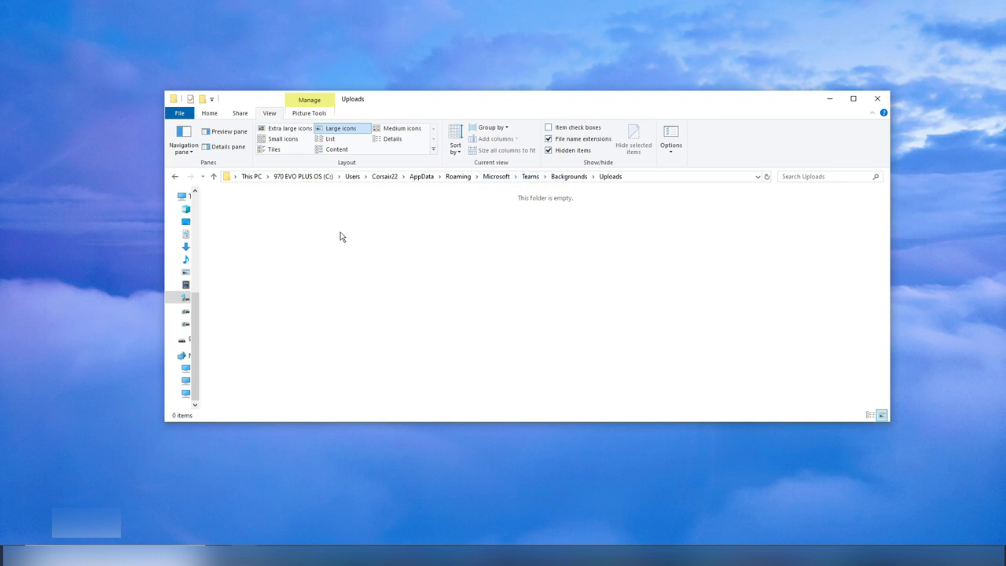
- Paste Park-wallpapers.png back into the empty Uploads folder
right_click(293, 228)
click(247, 296)
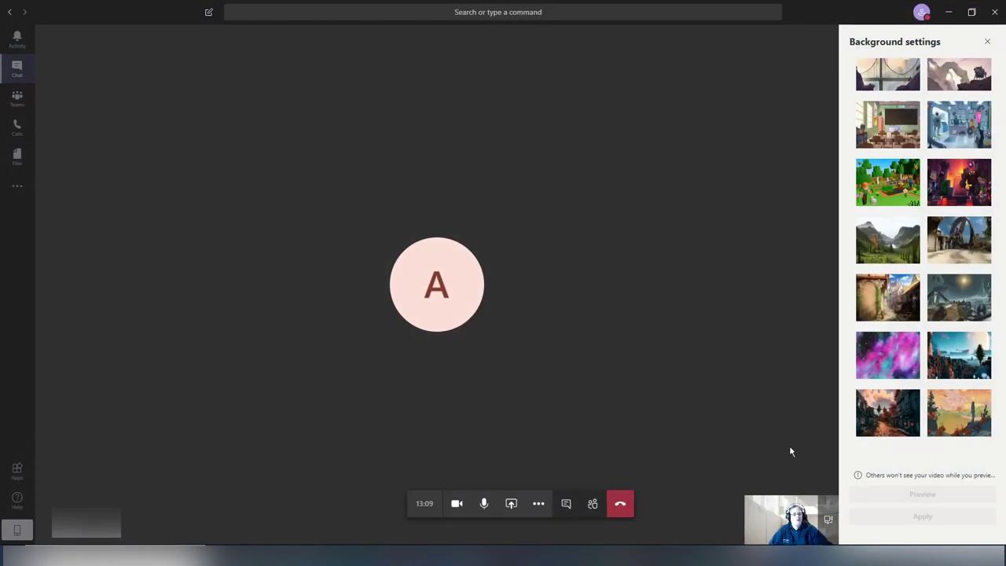
- Reload the call's background effects panel so the restored upload appears in the list
scroll(908, 322, up, 5)
scroll(916, 314, down, 3)
scroll(922, 306, down, 4)
scroll(922, 268, up, 10)
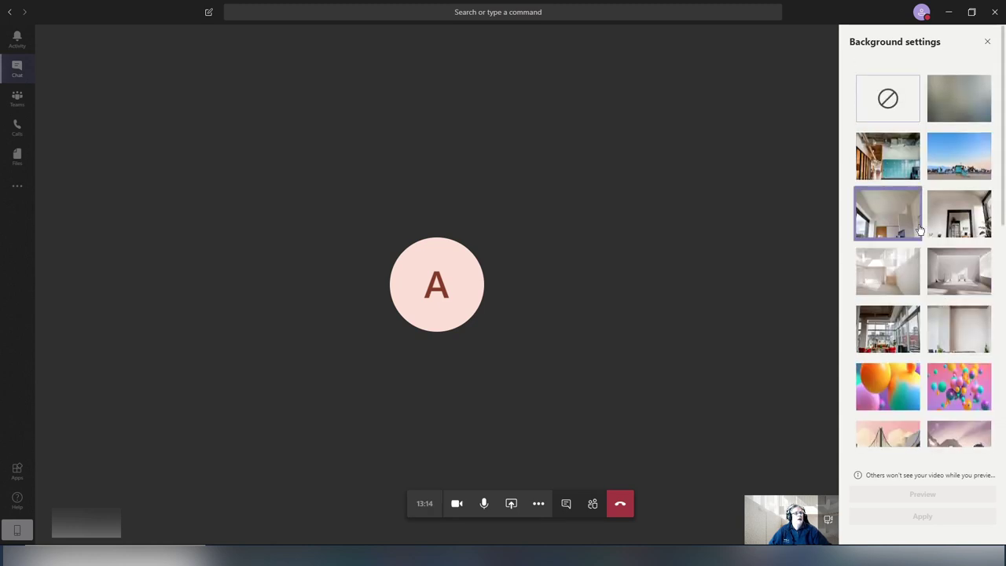
click(987, 42)
click(538, 504)
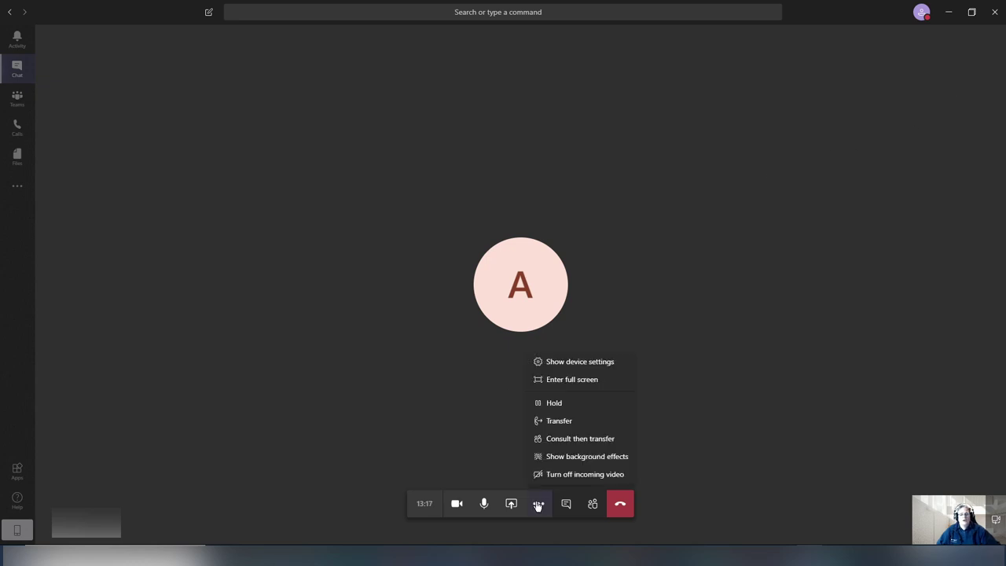
click(584, 456)
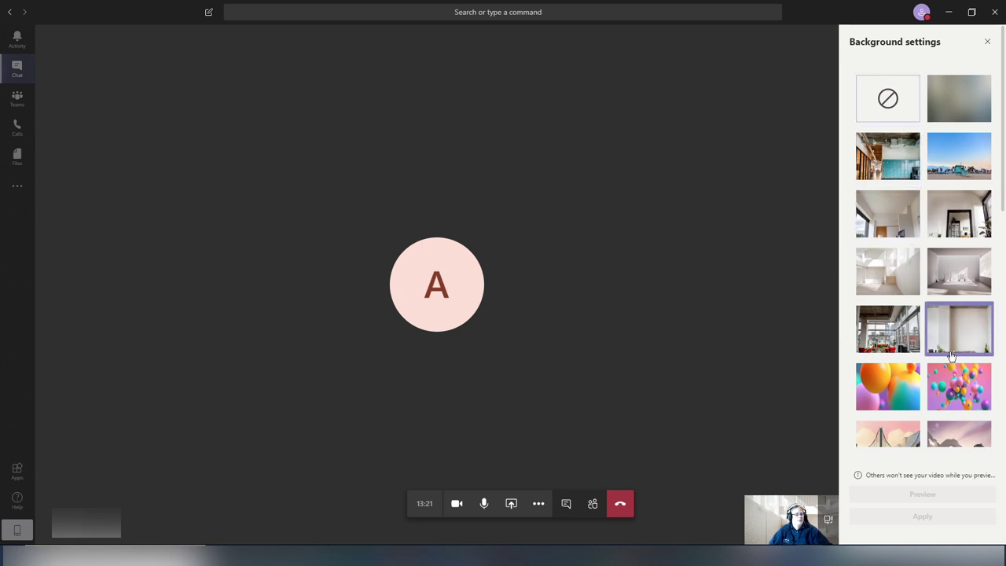
- Select the autumn park tile at the end of the list and apply it to the camera
scroll(936, 353, down, 3)
scroll(935, 354, down, 3)
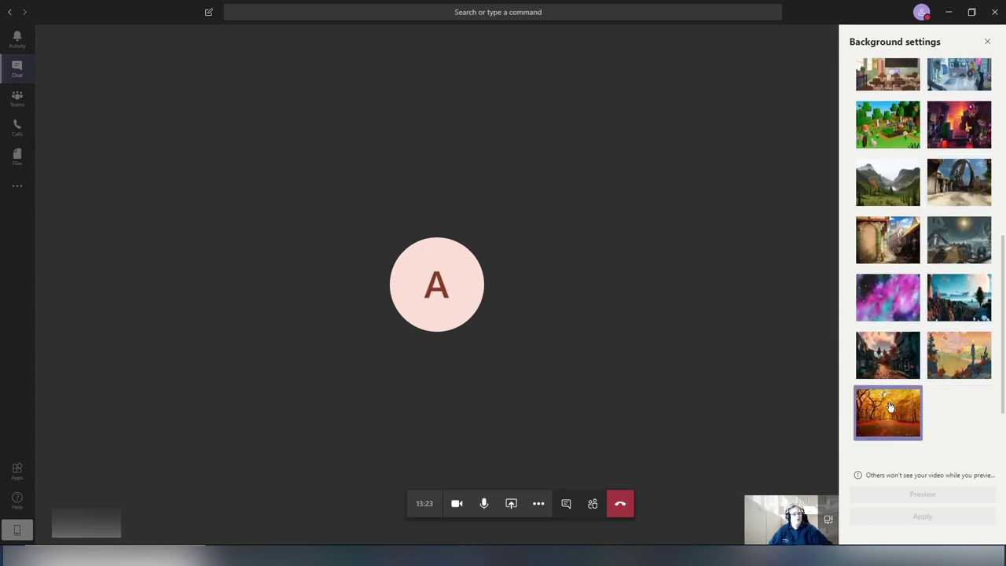
click(897, 412)
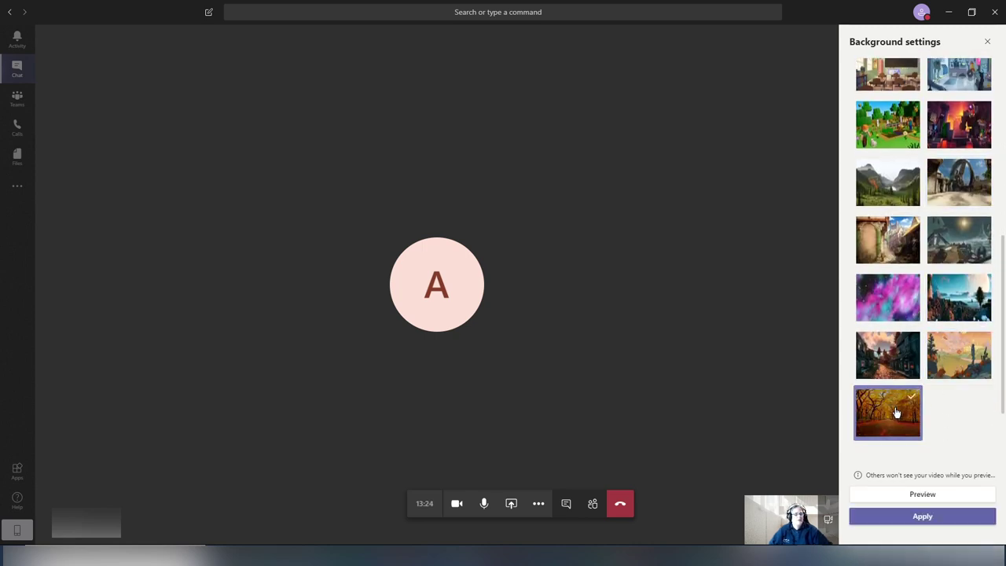
click(923, 517)
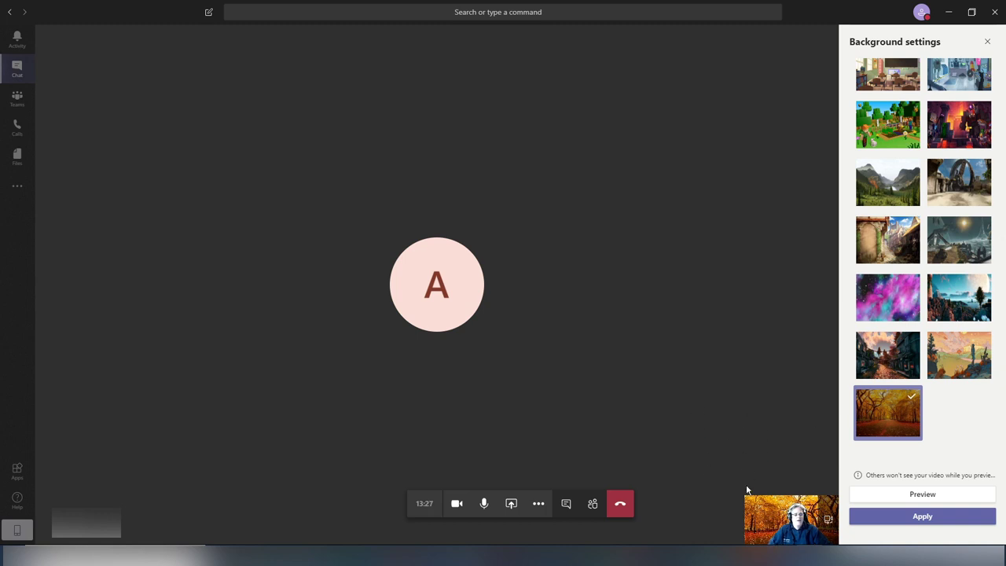